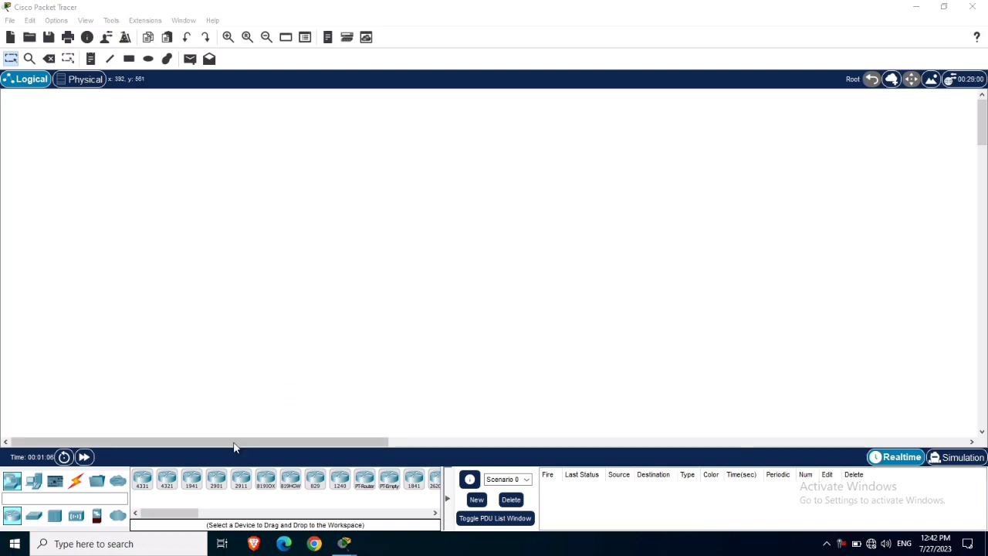
Place two 2911 routers side by side in the logical workspace, with a wide gap between them, and align them.
{"action": "left_click", "coordinate": [240, 480]}
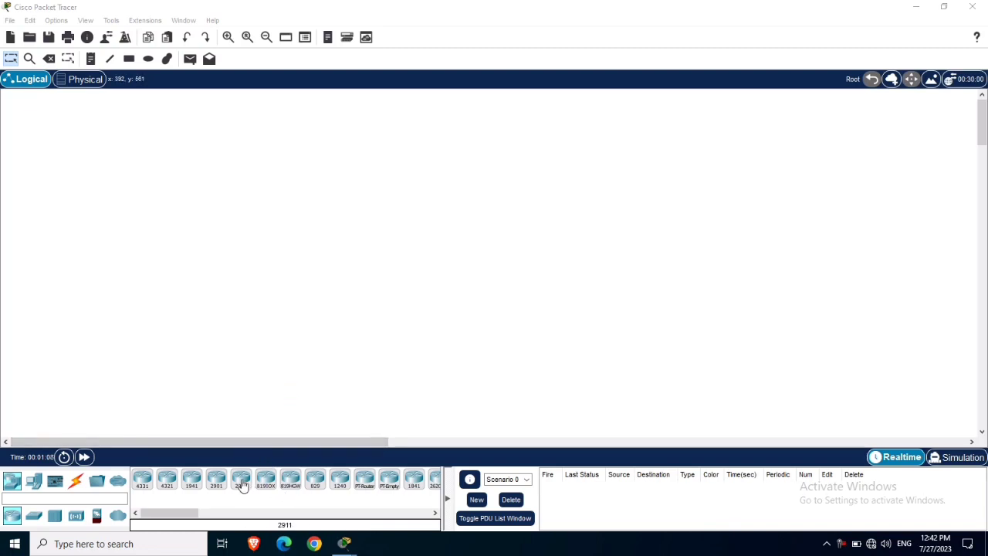
{"action": "left_click", "coordinate": [304, 213]}
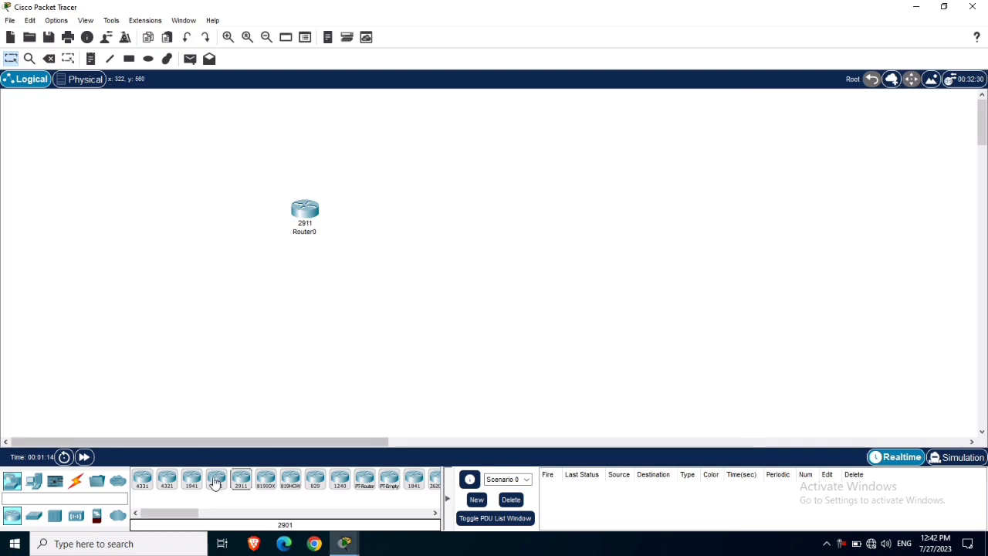
{"action": "mouse_move", "coordinate": [239, 482]}
{"action": "left_mouse_down"}
{"action": "mouse_move", "coordinate": [366, 375]}
{"action": "mouse_move", "coordinate": [569, 254]}
{"action": "mouse_move", "coordinate": [543, 222]}
{"action": "left_mouse_up"}
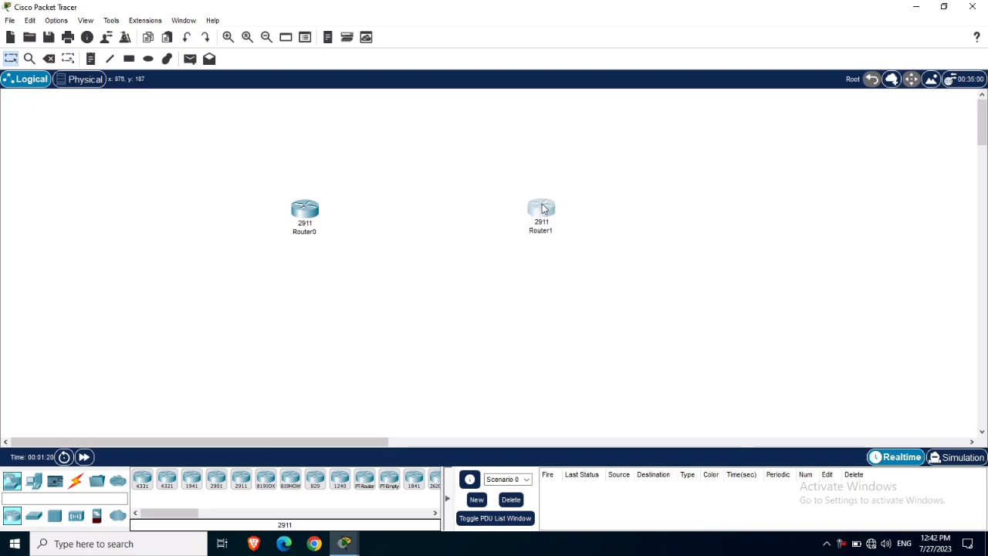
{"action": "left_click", "coordinate": [298, 220]}
{"action": "left_click_drag", "start_coordinate": [298, 220], "coordinate": [301, 214]}
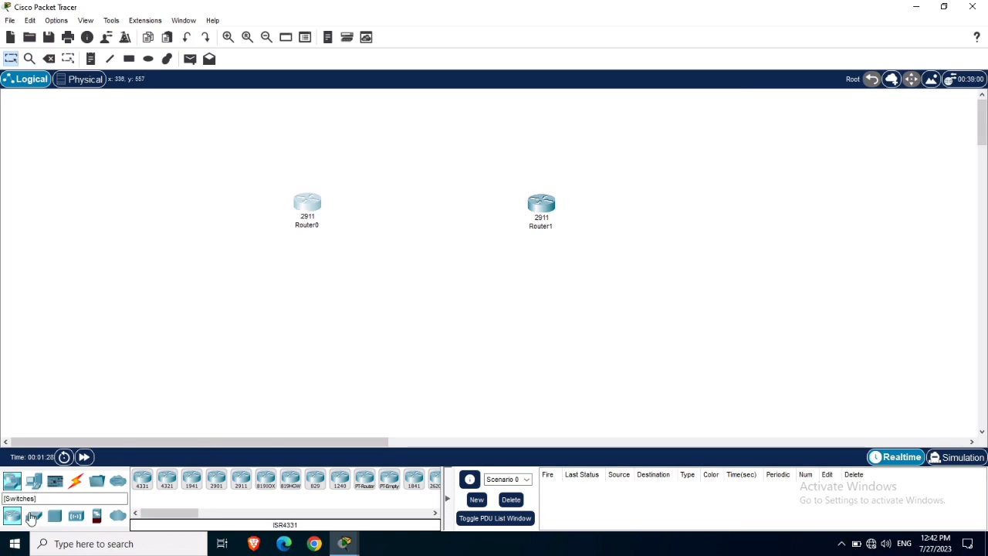
Add two 2960 switches to the workspace, one below each router, and align the second under Router1.
{"action": "left_click_drag", "start_coordinate": [31, 519], "coordinate": [301, 304]}
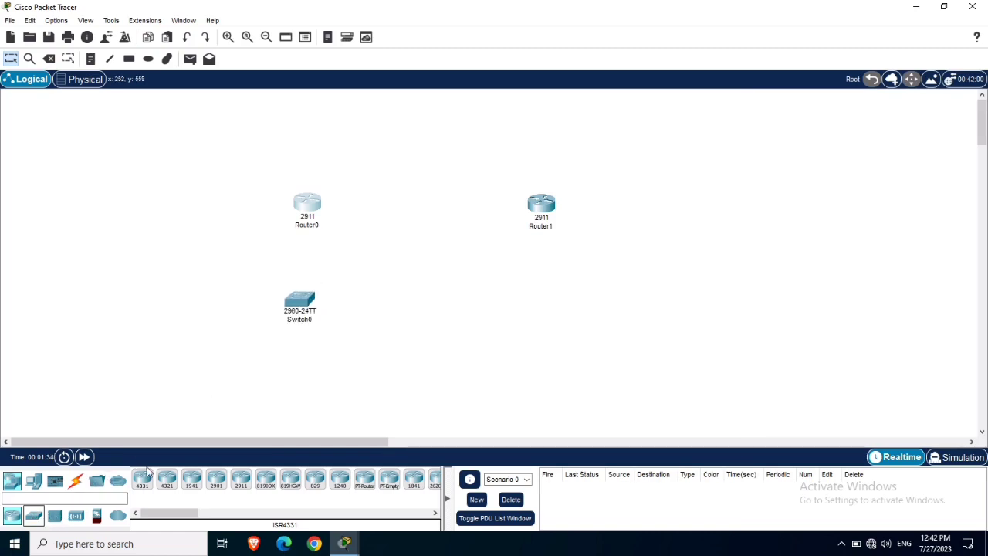
{"action": "left_click", "coordinate": [32, 520]}
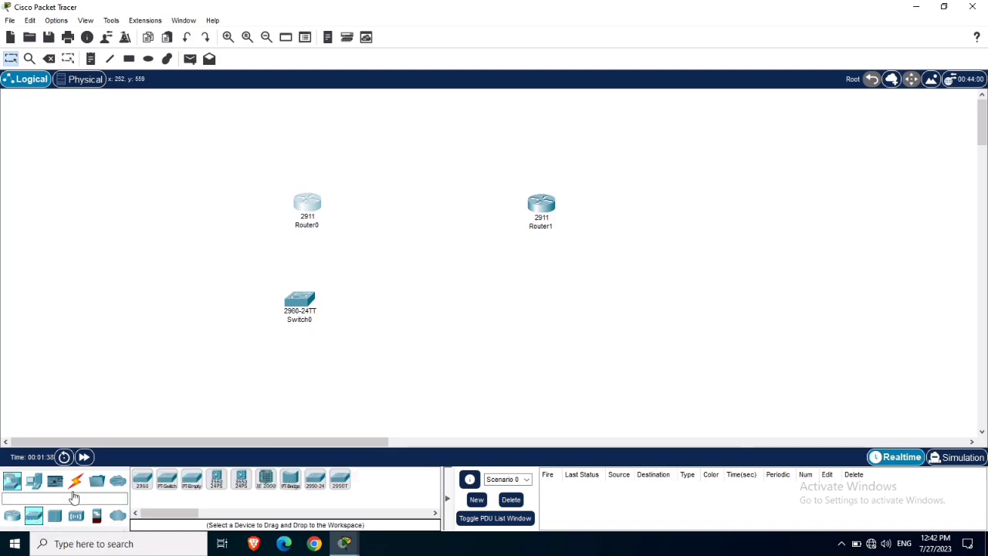
{"action": "left_click", "coordinate": [141, 486]}
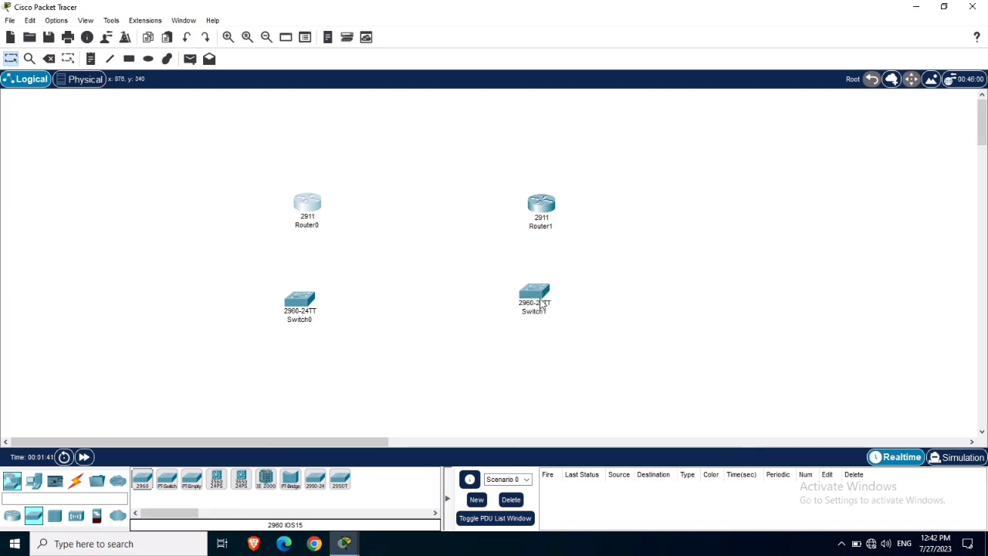
{"action": "left_click_drag", "start_coordinate": [540, 289], "coordinate": [545, 302]}
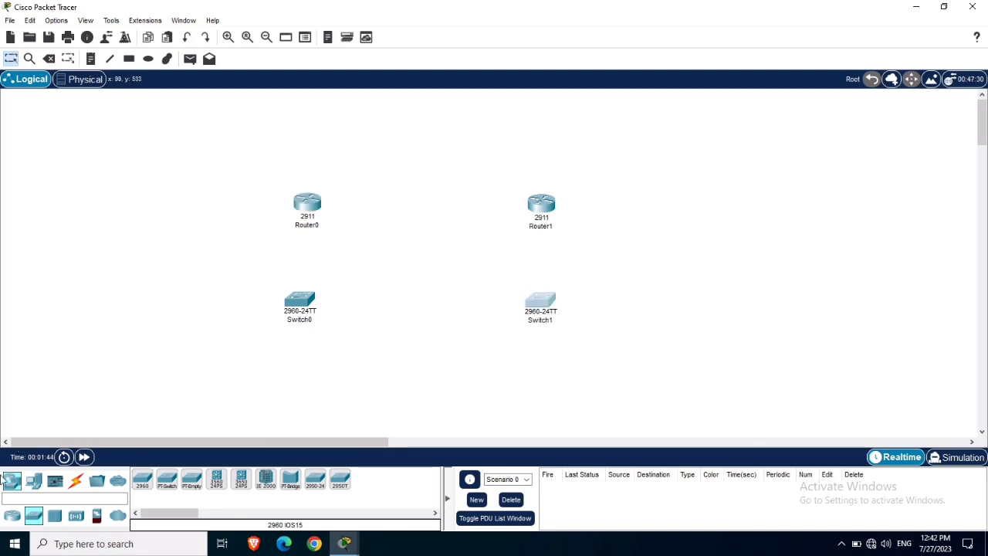
Add two PCs at the outer ends of the switch row, PC0 beside Switch0 and PC1 beside Switch1.
{"action": "left_click", "coordinate": [34, 481]}
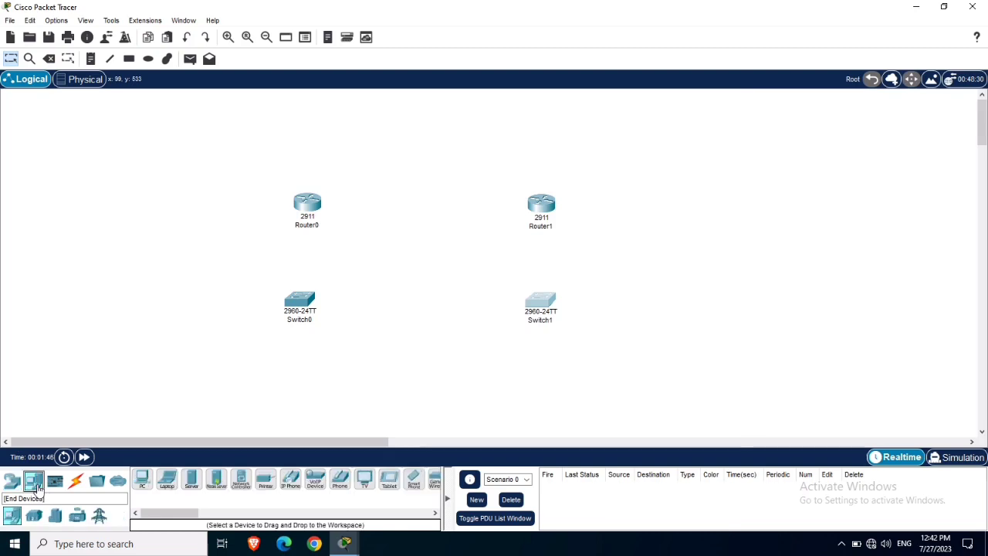
{"action": "left_click", "coordinate": [142, 485]}
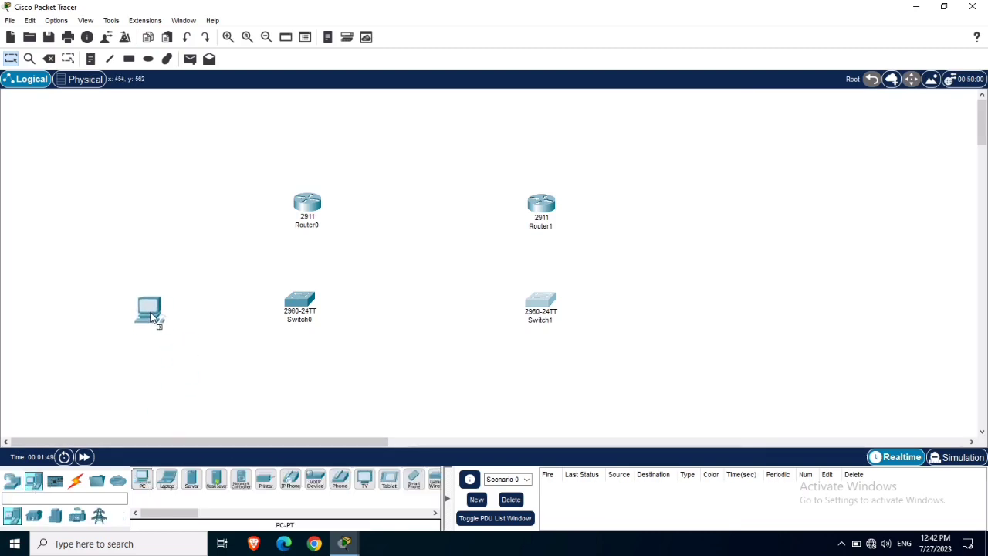
{"action": "left_click", "coordinate": [158, 306]}
{"action": "left_click", "coordinate": [142, 480]}
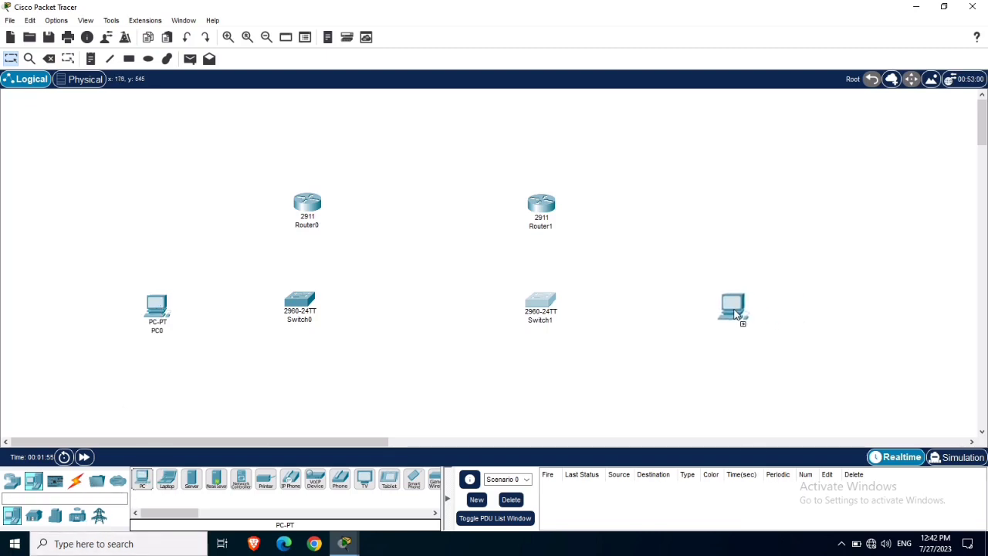
{"action": "left_click", "coordinate": [731, 308]}
{"action": "left_click_drag", "start_coordinate": [732, 308], "coordinate": [699, 301]}
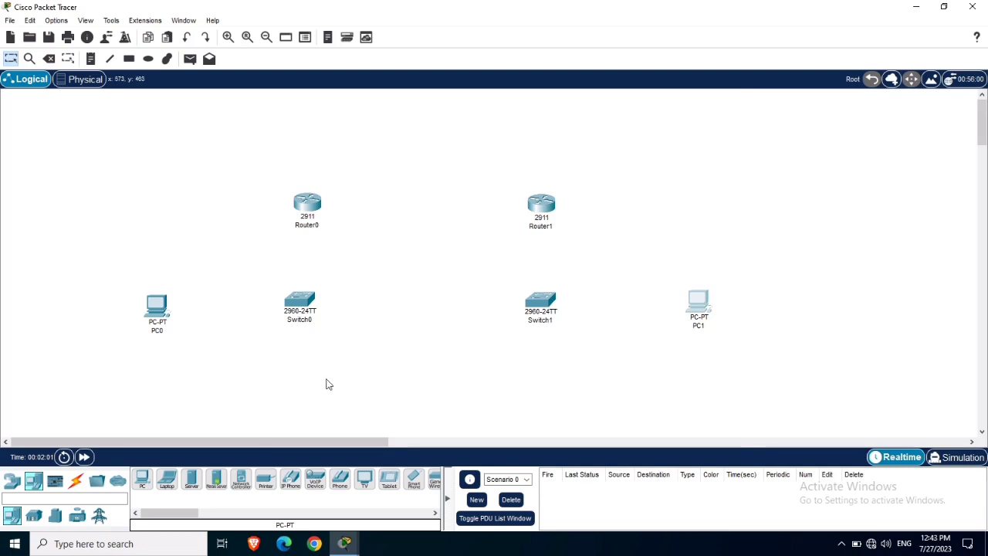
Connect Router0 to Router1 using the automatically chosen connection type.
{"action": "left_click", "coordinate": [75, 481]}
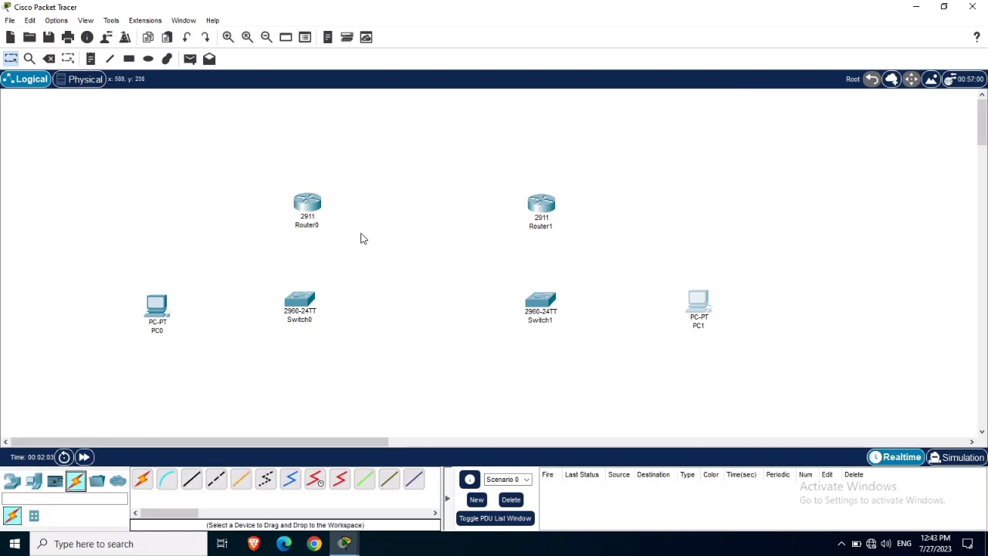
{"action": "left_click", "coordinate": [142, 480]}
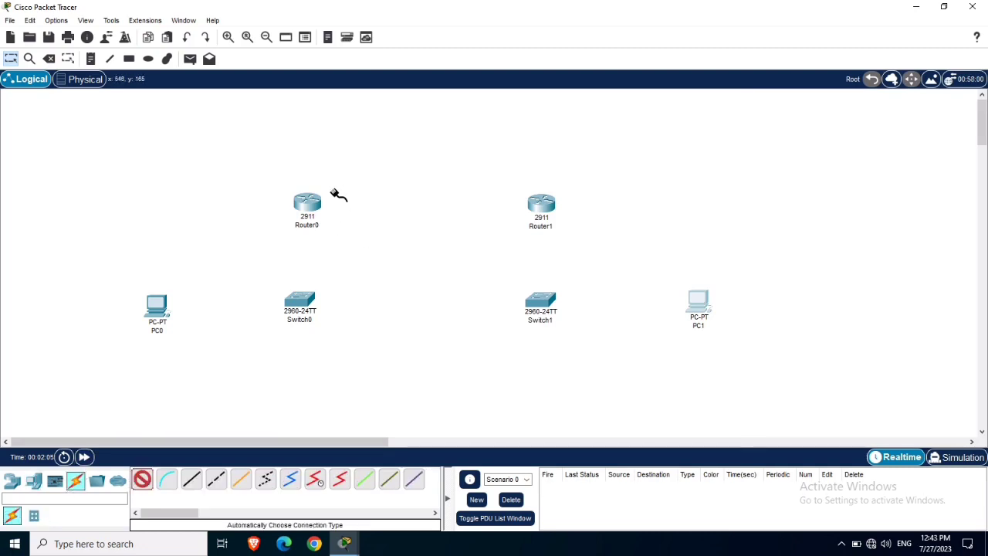
{"action": "left_click", "coordinate": [310, 204]}
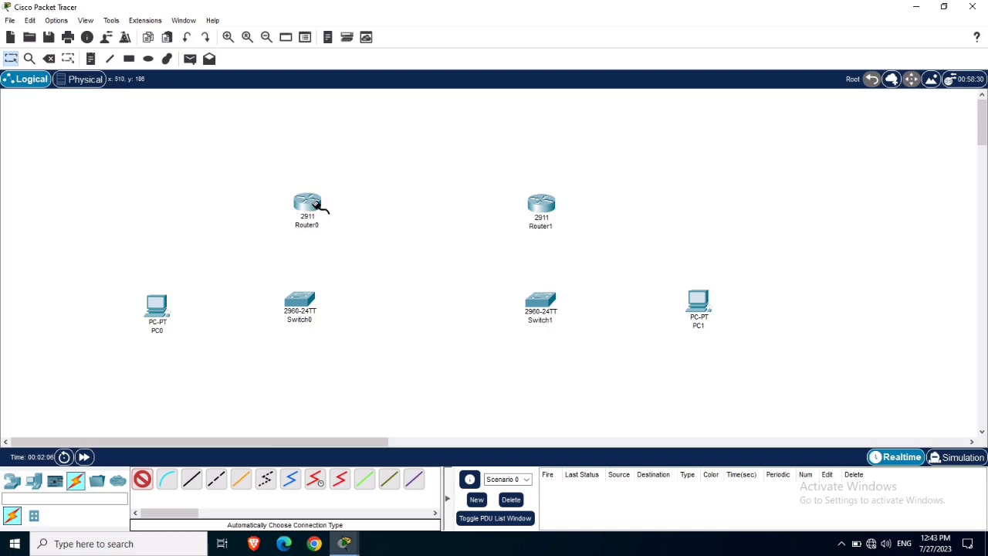
{"action": "left_click", "coordinate": [542, 204]}
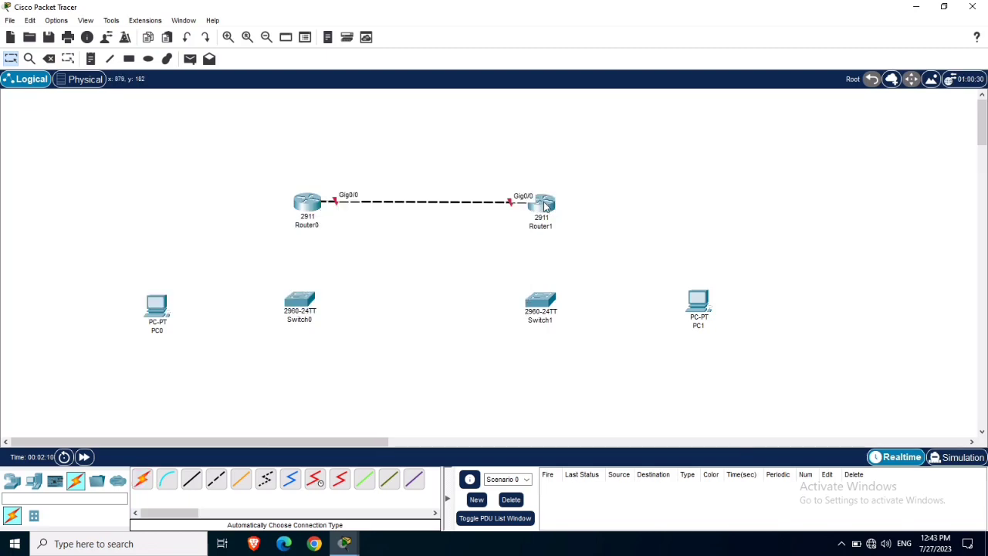
Connect Router0 to Switch0 with an automatically chosen cable and straighten the switch beneath the router.
{"action": "left_click", "coordinate": [76, 481]}
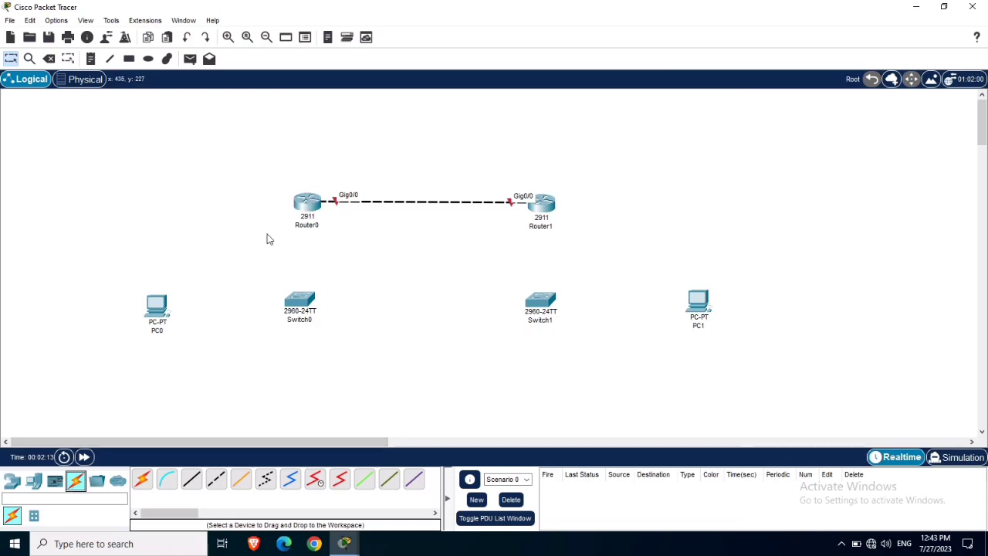
{"action": "left_click", "coordinate": [140, 482]}
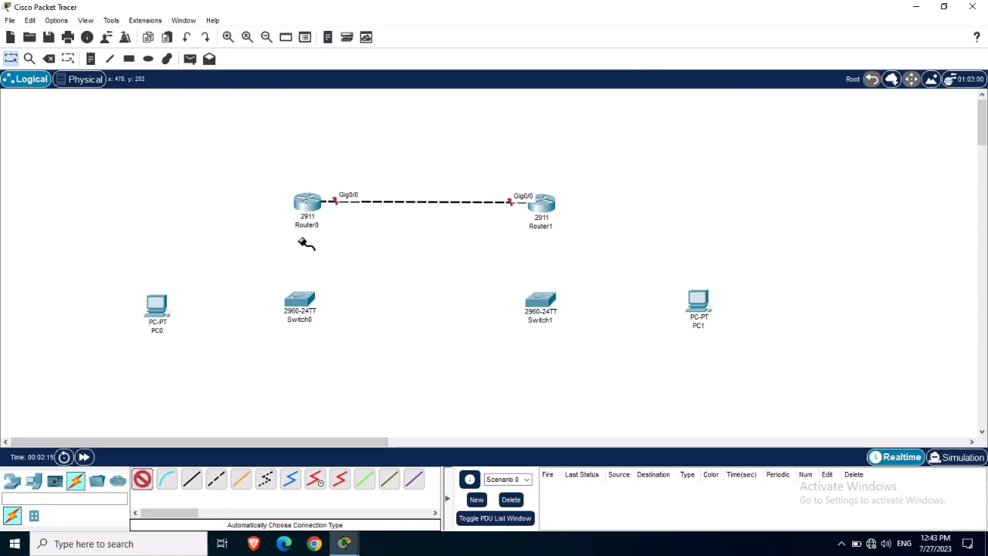
{"action": "left_click", "coordinate": [306, 204]}
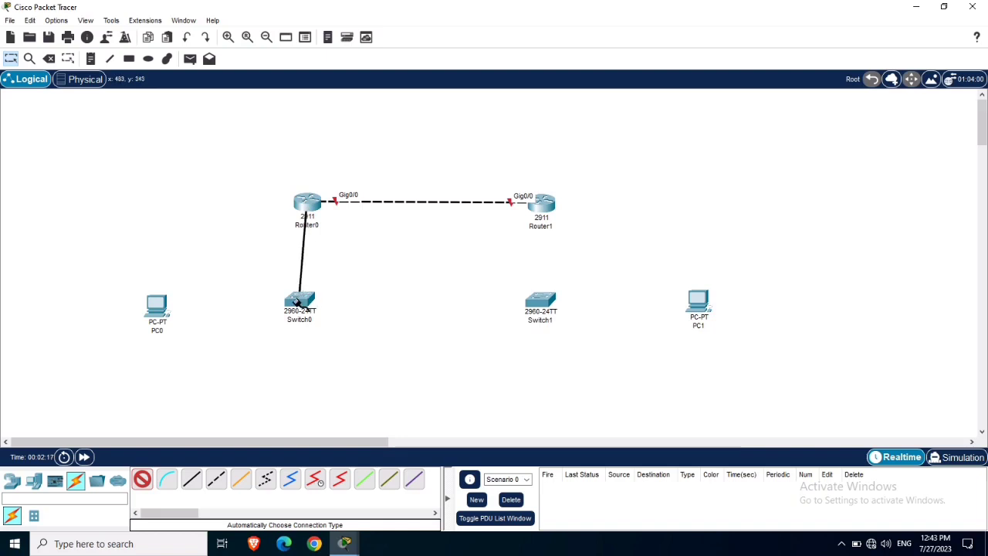
{"action": "left_click", "coordinate": [302, 298]}
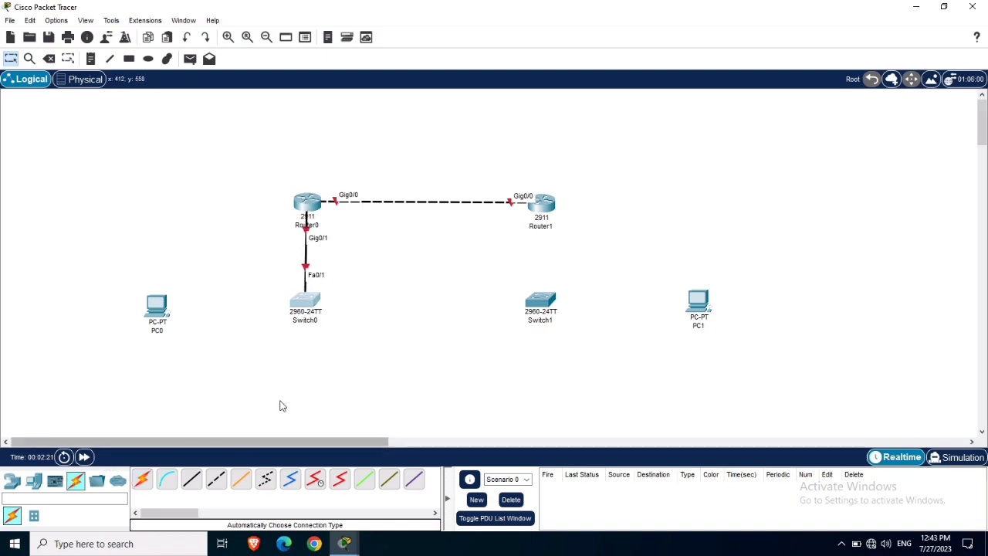
Connect Router1 to Switch1 using the automatically chosen connection type.
{"action": "left_click", "coordinate": [143, 480]}
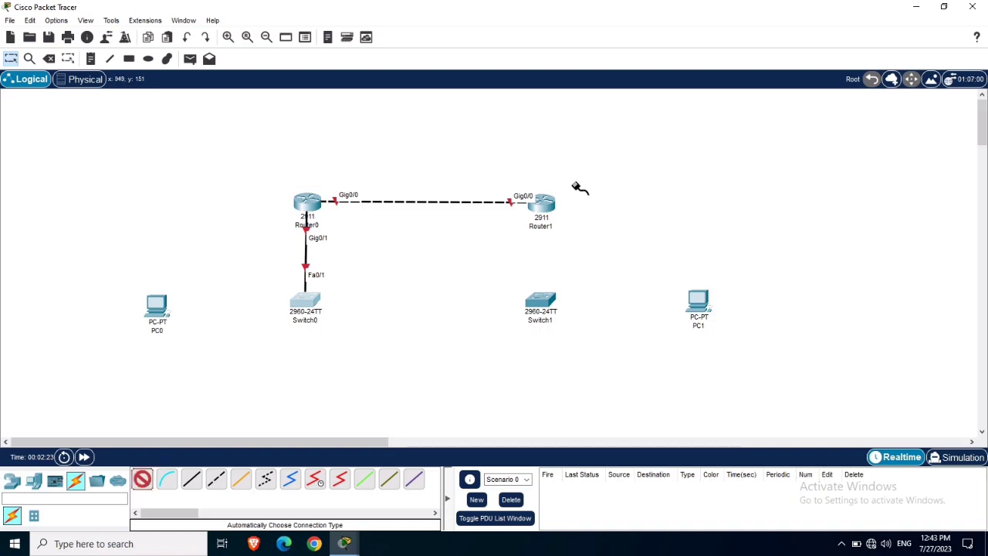
{"action": "left_click", "coordinate": [540, 205]}
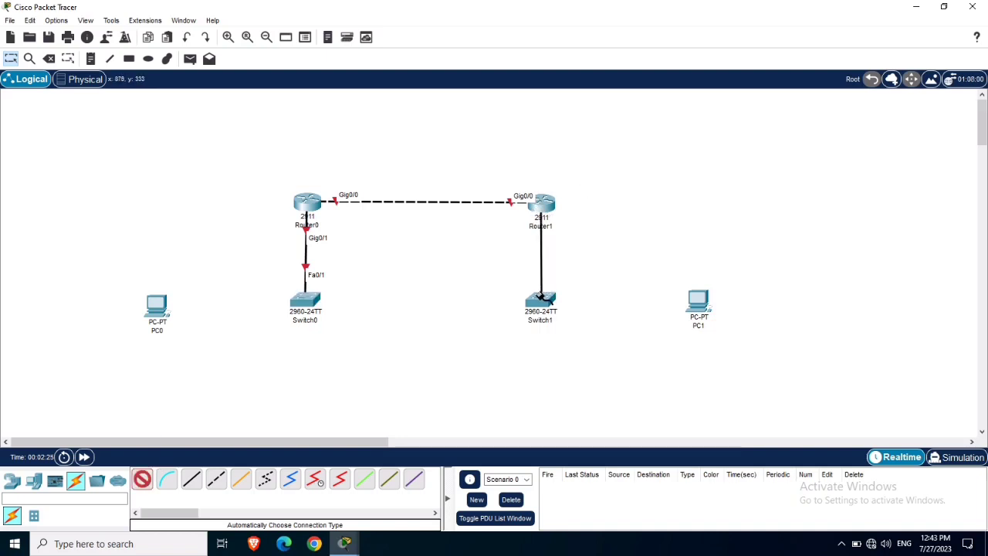
{"action": "left_click", "coordinate": [541, 301]}
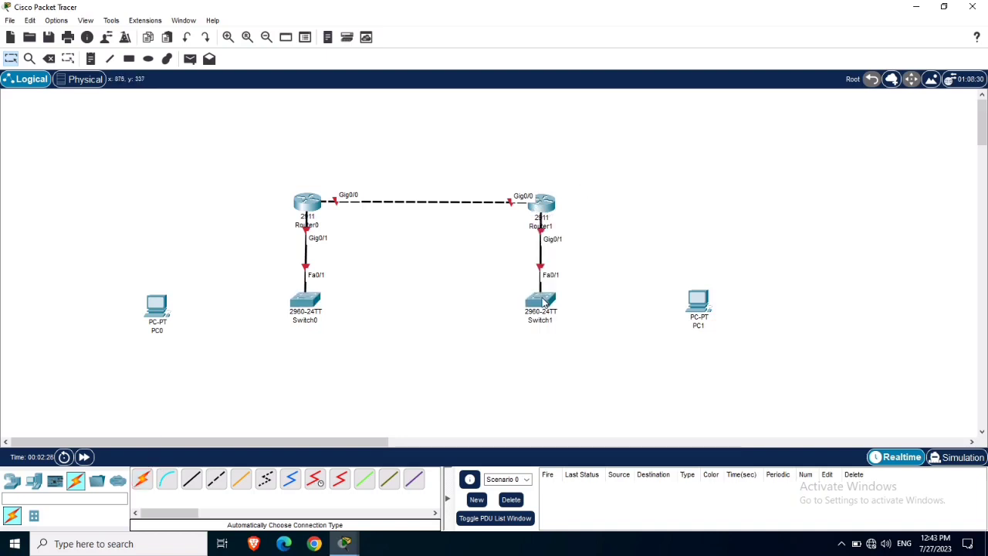
Connect Switch0 to PC0 with an automatically chosen cable and level PC0 with the switch.
{"action": "left_click", "coordinate": [142, 480]}
{"action": "left_click", "coordinate": [303, 304]}
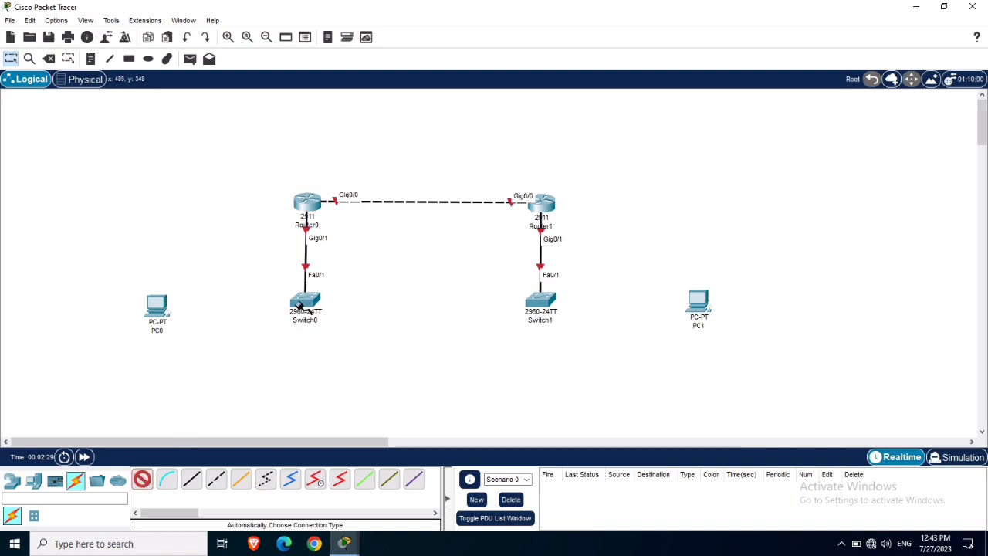
{"action": "left_click", "coordinate": [157, 308]}
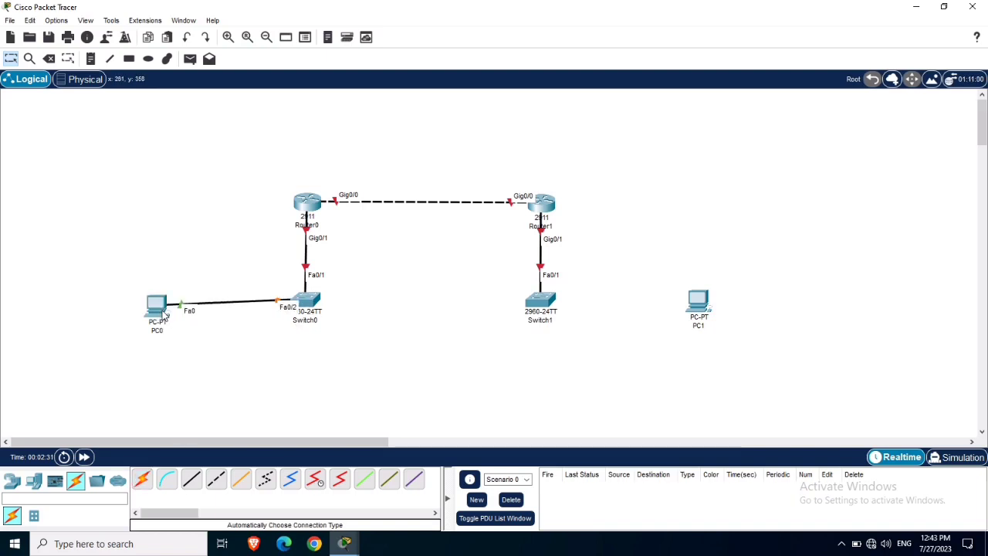
{"action": "left_click_drag", "start_coordinate": [159, 312], "coordinate": [160, 309]}
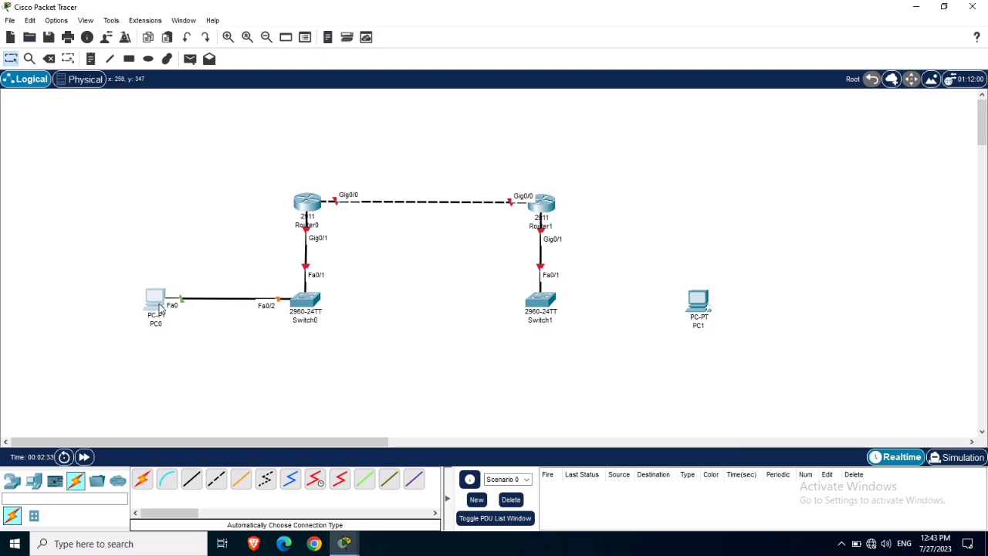
Connect Switch1 to PC1 with an automatically chosen cable and adjust PC1's position slightly.
{"action": "left_click", "coordinate": [143, 480]}
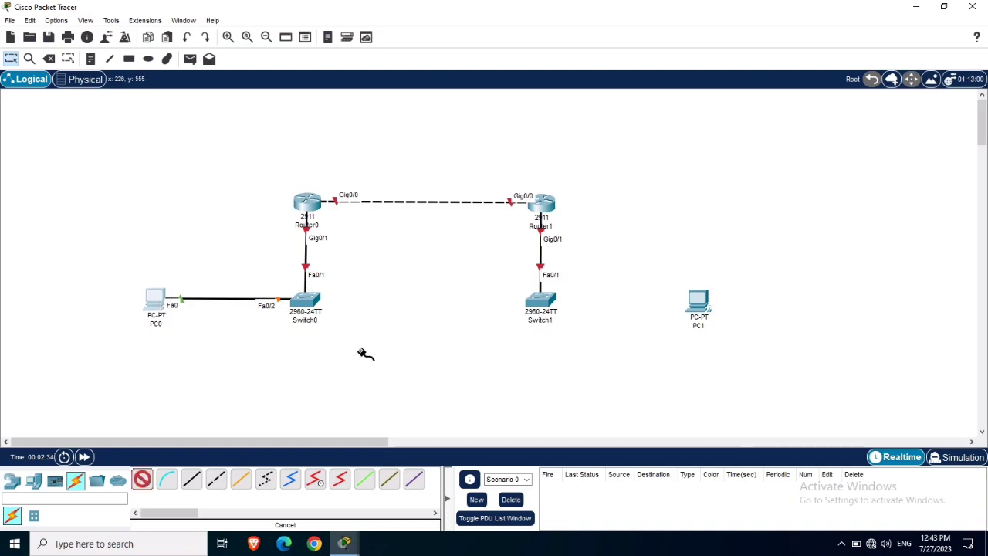
{"action": "left_click", "coordinate": [540, 301]}
{"action": "left_click", "coordinate": [698, 301]}
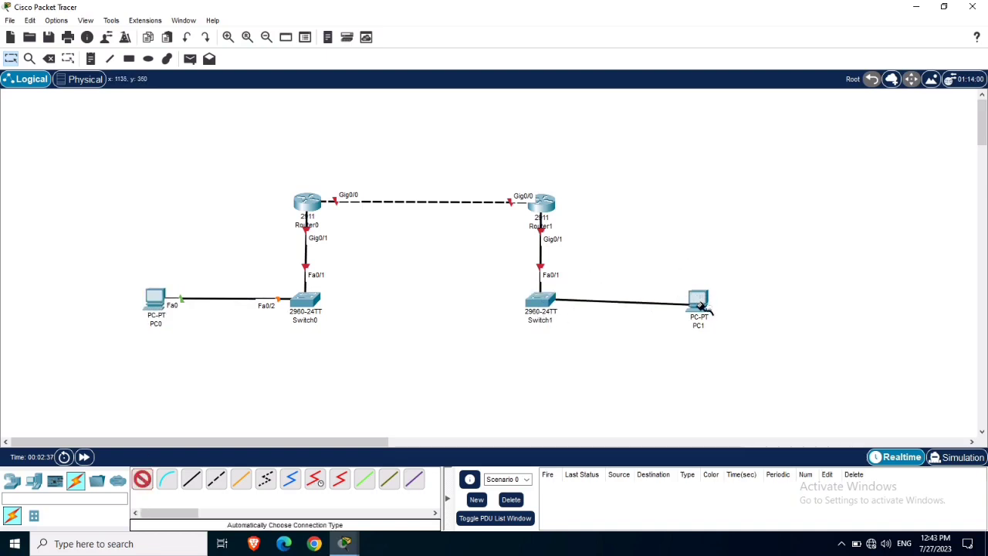
{"action": "left_click_drag", "start_coordinate": [700, 308], "coordinate": [698, 309]}
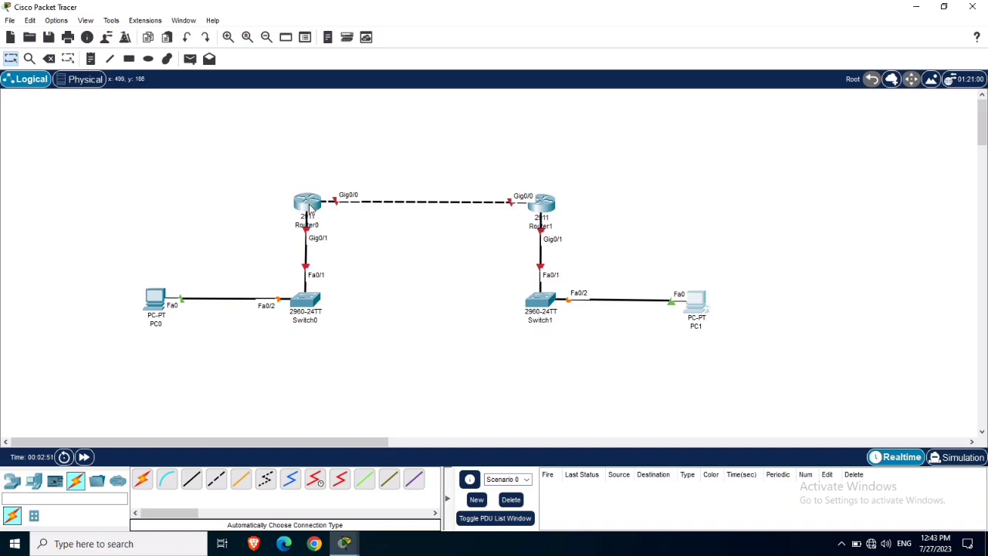
Open Router0's command line interface in a maximized configuration window.
{"action": "left_click", "coordinate": [309, 205]}
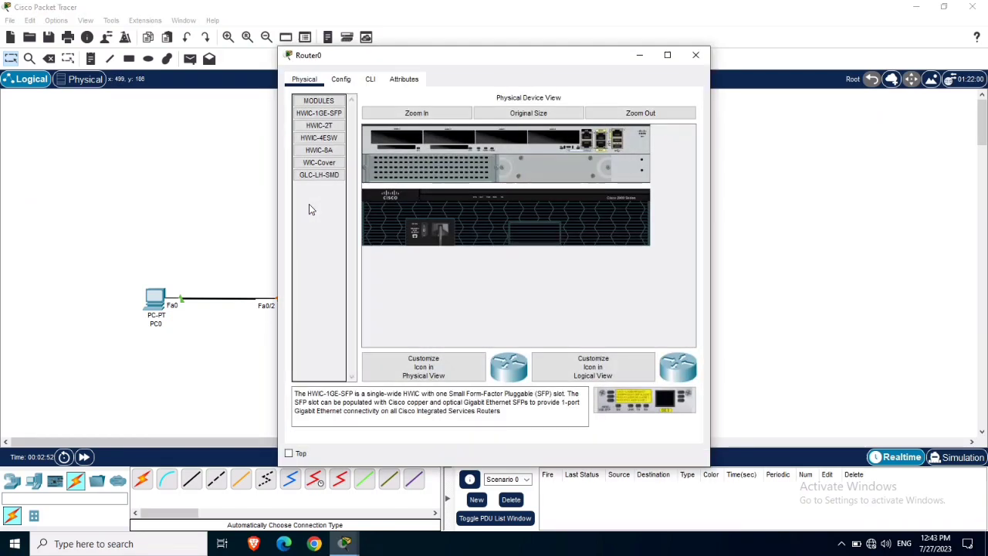
{"action": "left_click", "coordinate": [670, 54]}
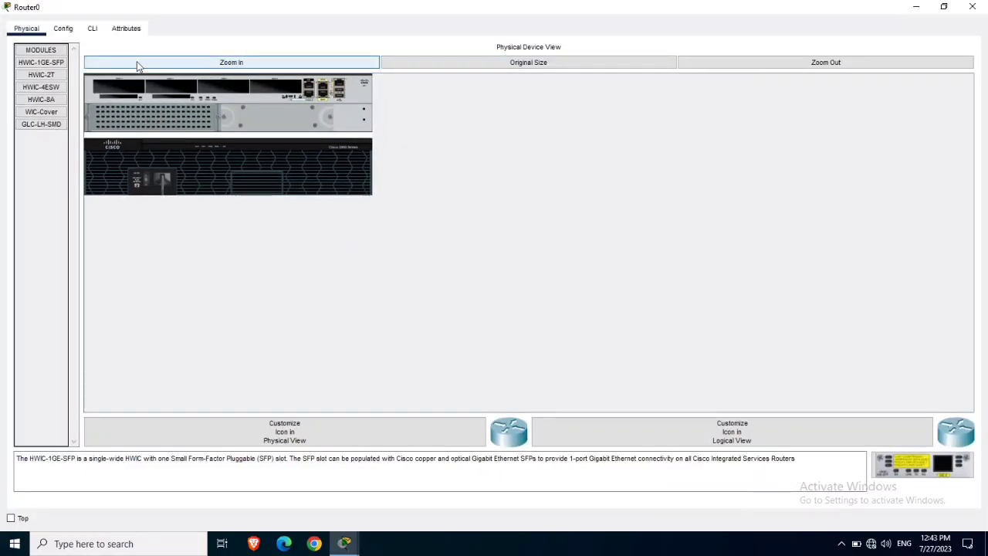
{"action": "left_click", "coordinate": [92, 29]}
{"action": "left_click", "coordinate": [340, 467]}
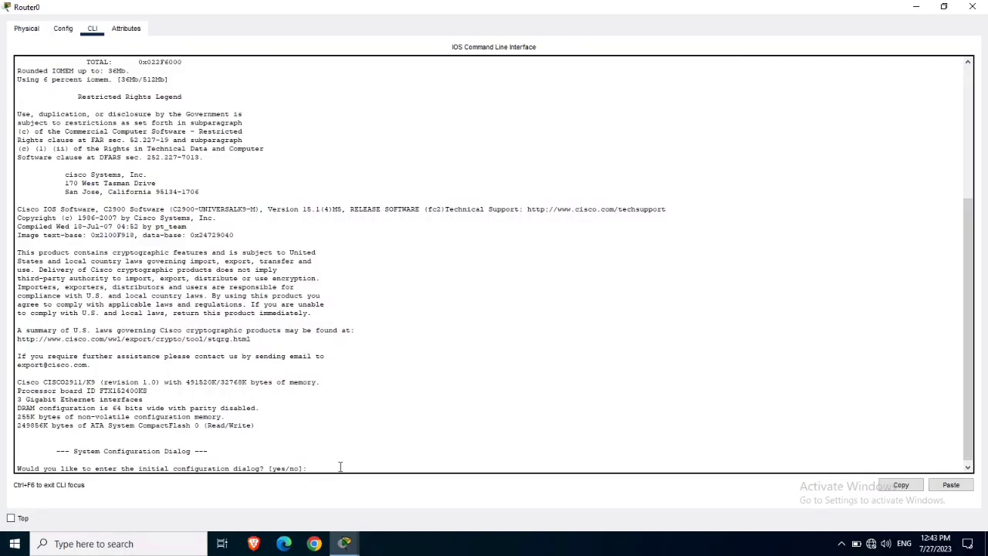
Answer no to Router0's initial configuration dialog and enter privileged mode with the enable command.
{"action": "type", "text": "no"}
{"action": "key", "text": "Return"}
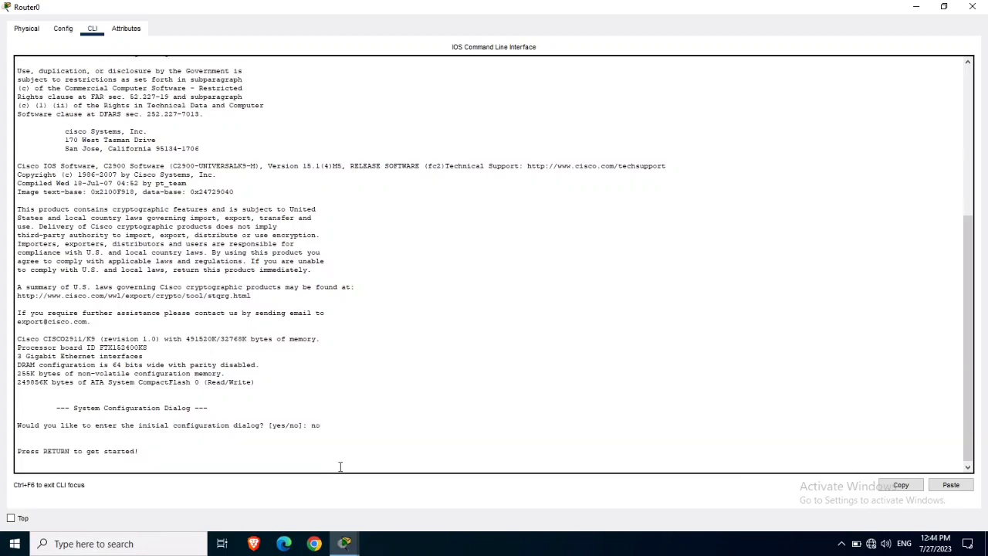
{"action": "key", "text": "Return"}
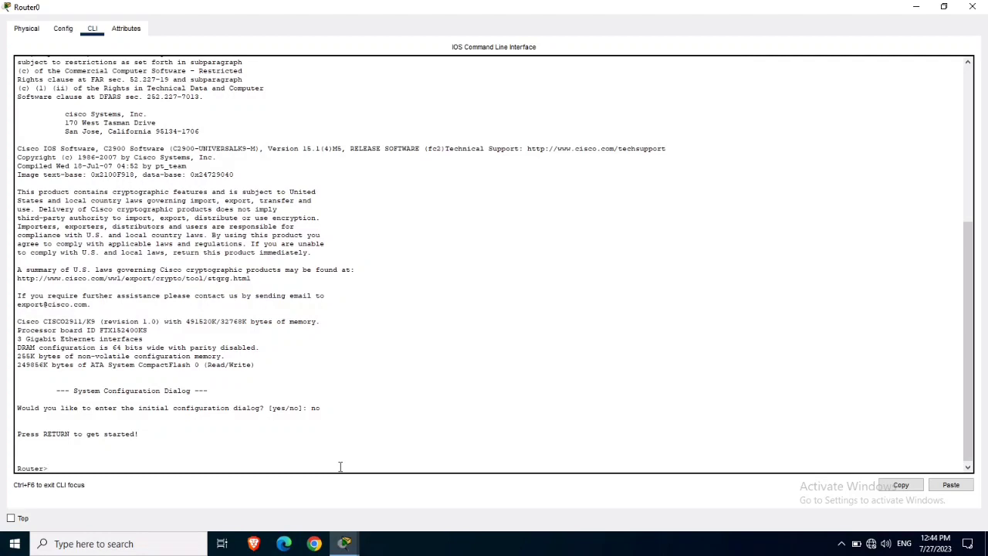
{"action": "type", "text": "ena blele"}
{"action": "key", "text": "Return"}
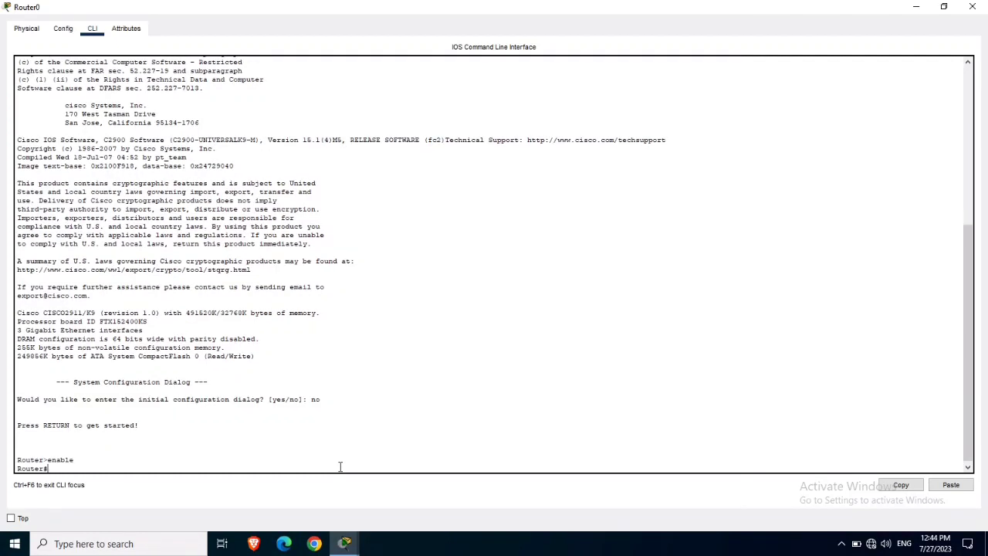
Enter global configuration mode on Router0 with configure terminal, checking the interface labels in the topology before returning to its command line.
{"action": "type", "text": "configure terminal"}
{"action": "key", "text": "Return"}
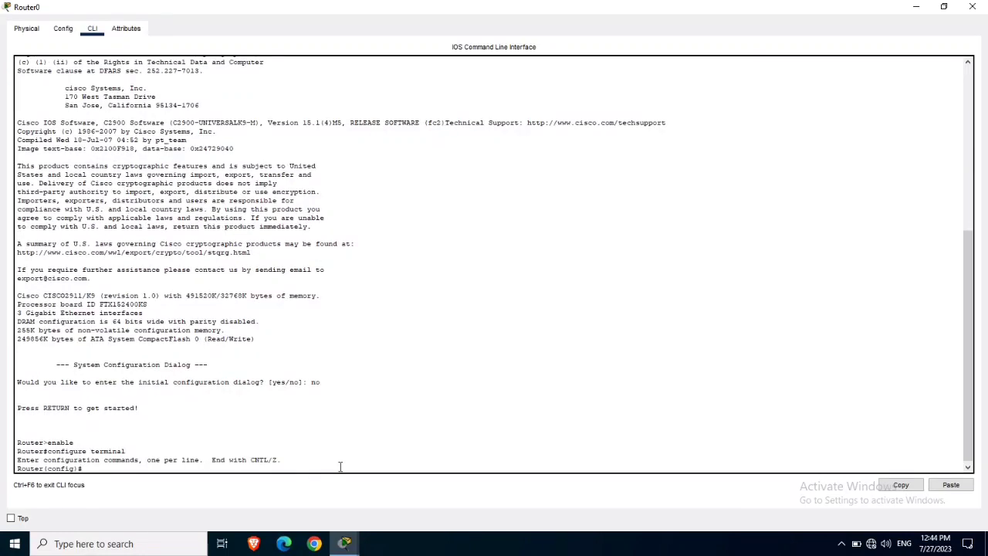
{"action": "left_click", "coordinate": [916, 7]}
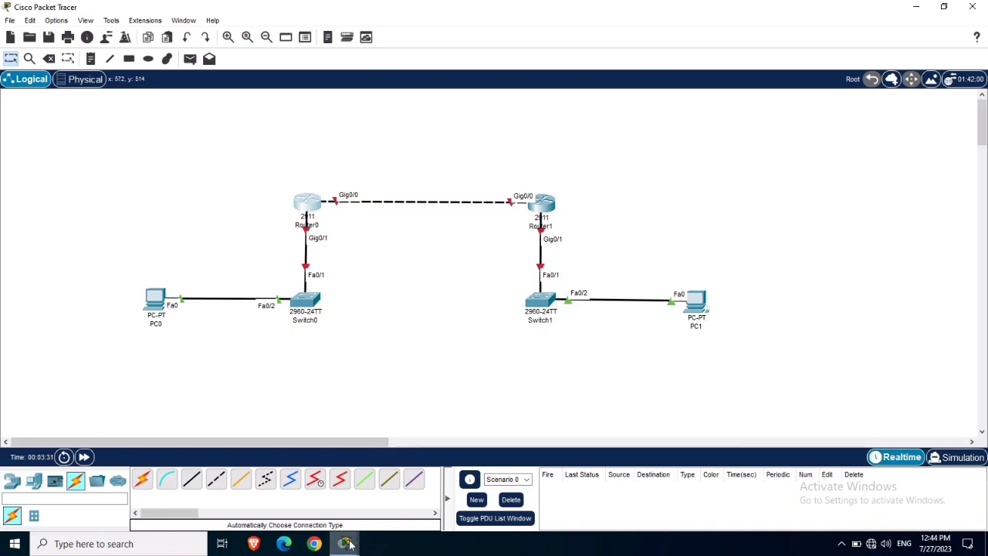
{"action": "mouse_move", "coordinate": [351, 542]}
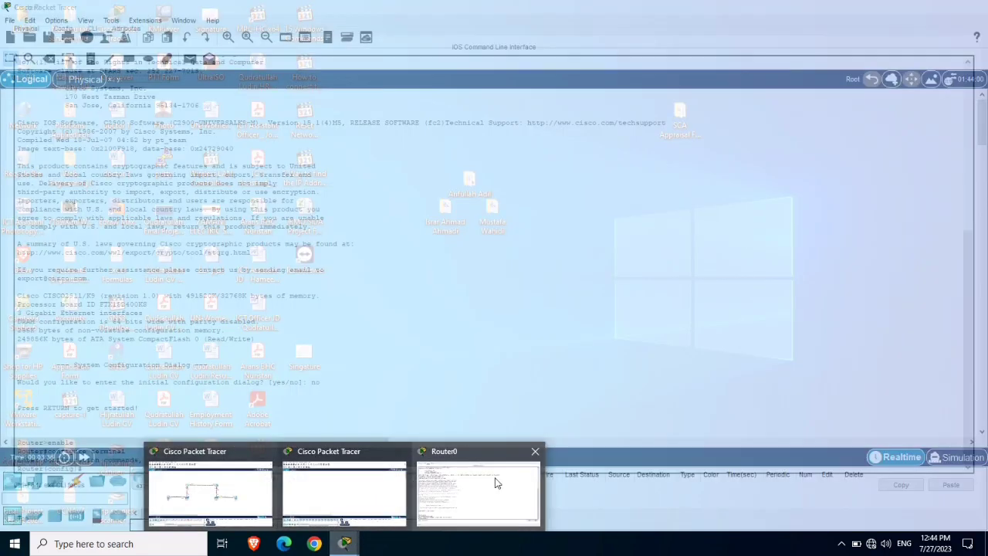
{"action": "left_click", "coordinate": [499, 482]}
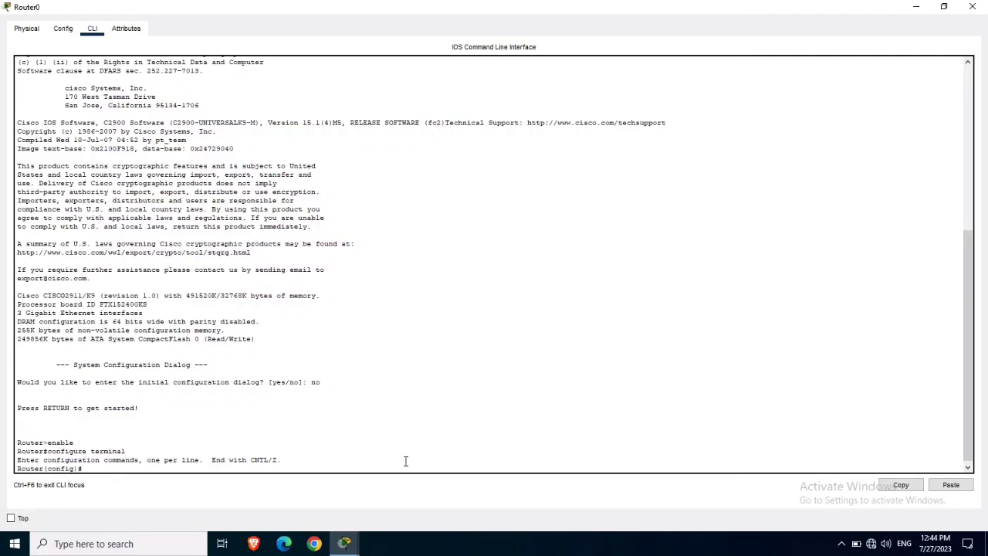
{"action": "key", "text": "Return"}
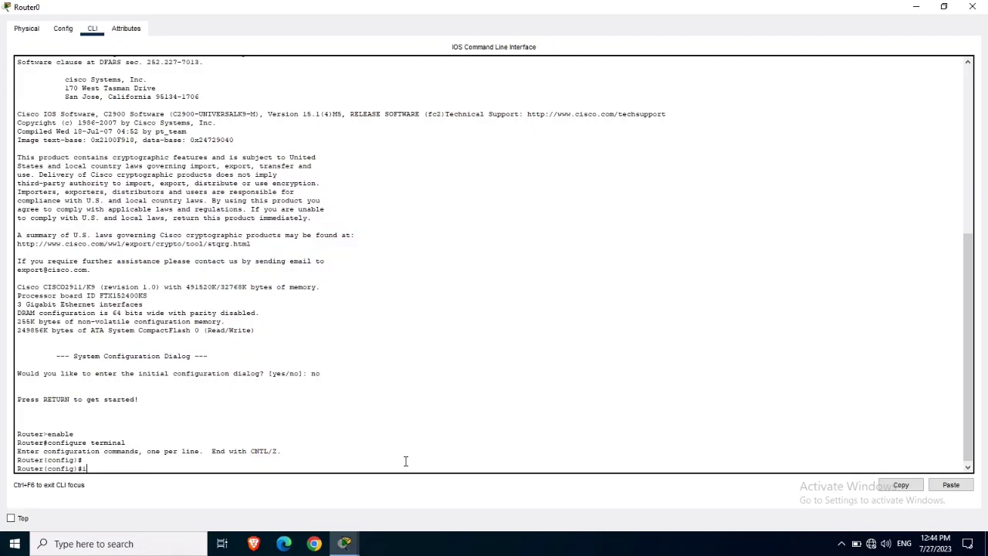
Assign IP address 192.168.1.1 with mask 255.255.255.0 to Router0's interface g0/1 and enable it with no shutdown.
{"action": "type", "text": "interface g0/1"}
{"action": "key", "text": "Return"}
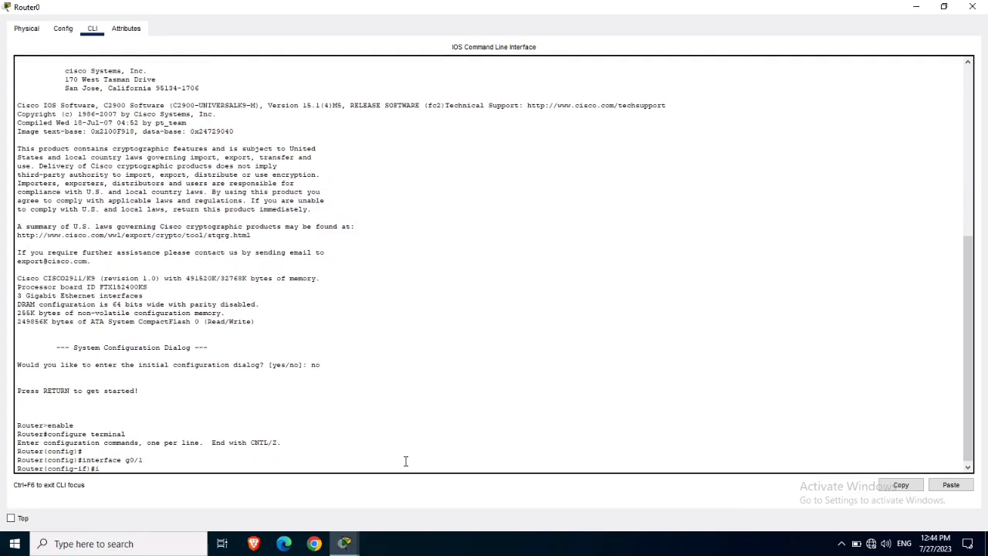
{"action": "type", "text": "ip address 192.168.1.1 2"}
{"action": "type", "text": "55.255.255.0"}
{"action": "key", "text": "Return"}
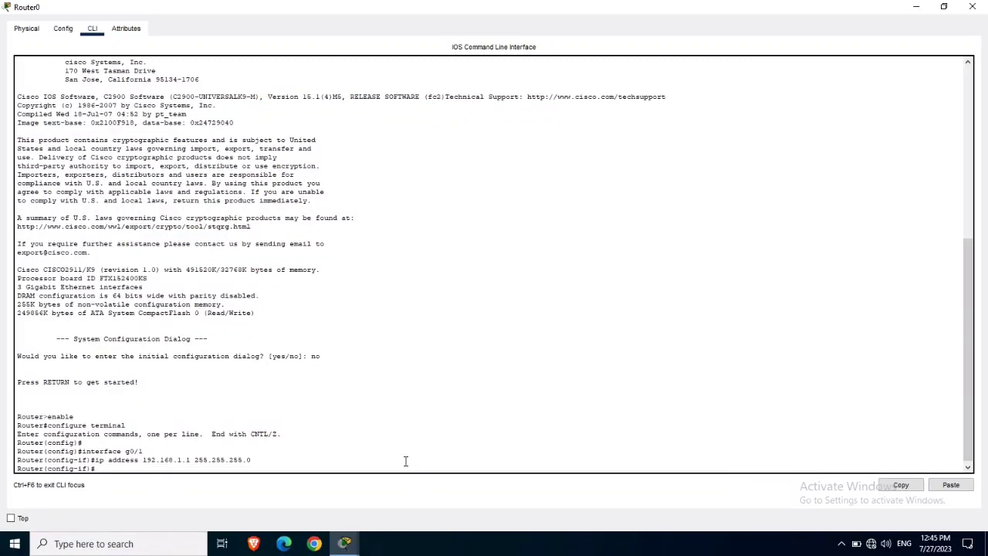
{"action": "type", "text": "hutdown"}
{"action": "key", "text": "Return"}
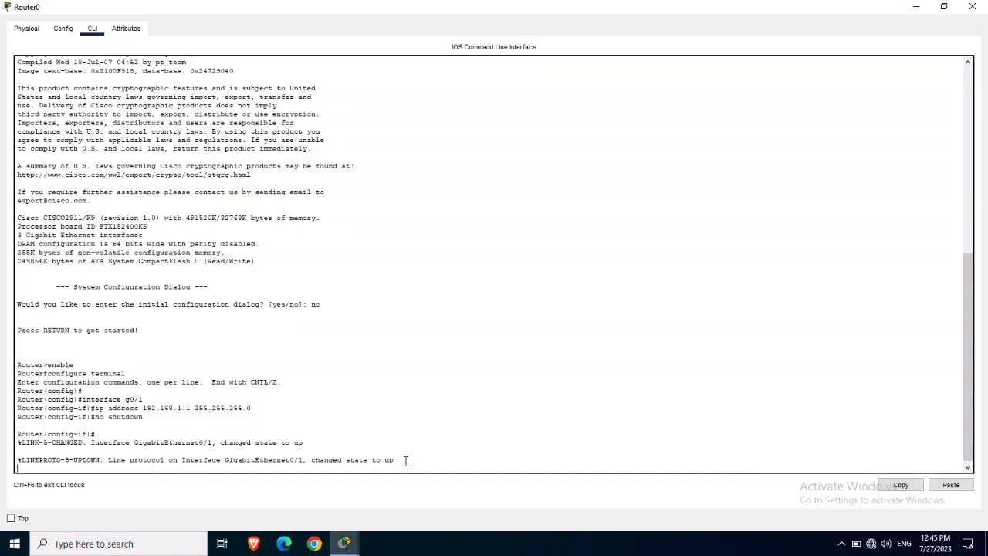
{"action": "key", "text": "Return"}
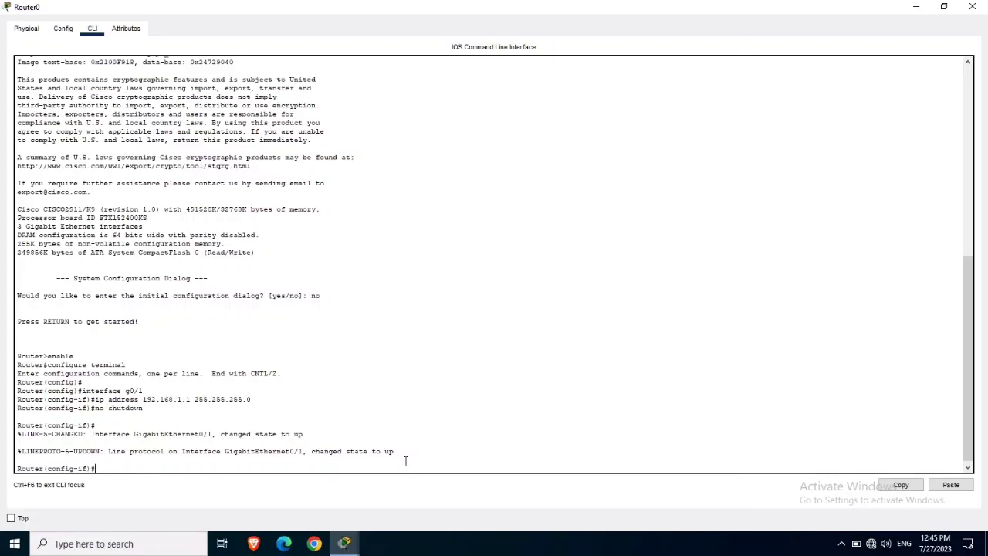
Assign IP address 10.0.0.1 with mask 255.255.255.0 to Router0's interface g0/0, enable it with no shutdown, and close the router's window.
{"action": "type", "text": "exit"}
{"action": "key", "text": "Return"}
{"action": "type", "text": "int"}
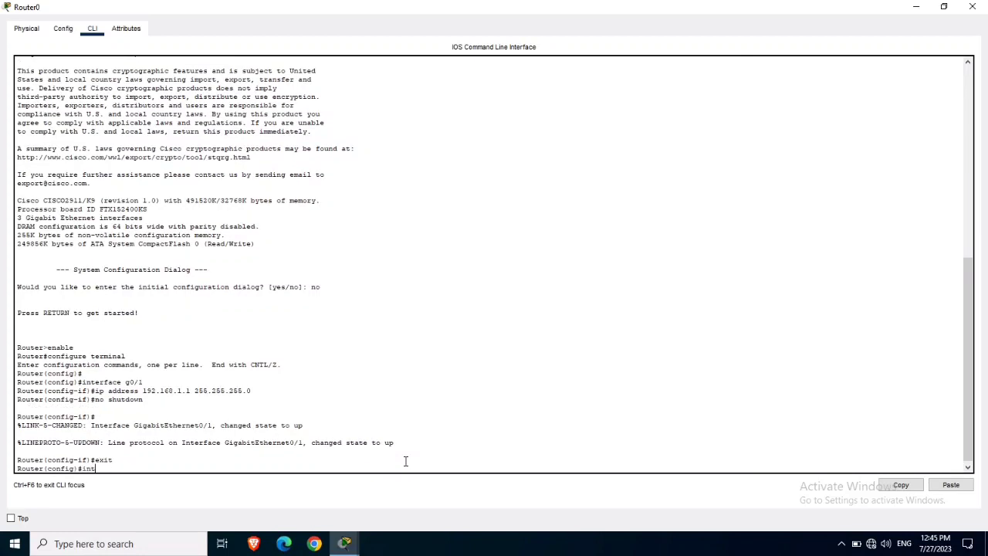
{"action": "type", "text": "erface g0/0"}
{"action": "key", "text": "Return"}
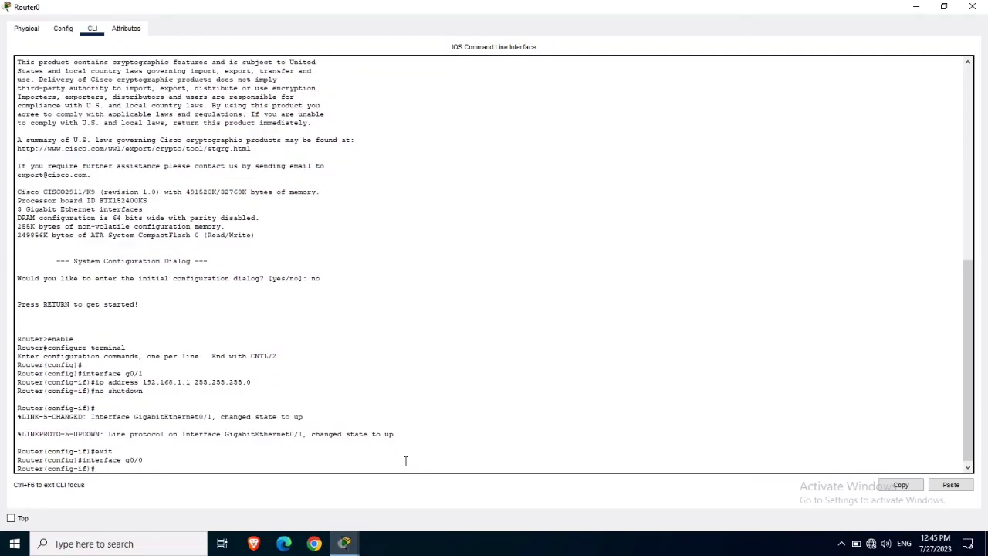
{"action": "type", "text": "ip address 10.0.0.1 255.255.255.0"}
{"action": "key", "text": "Return"}
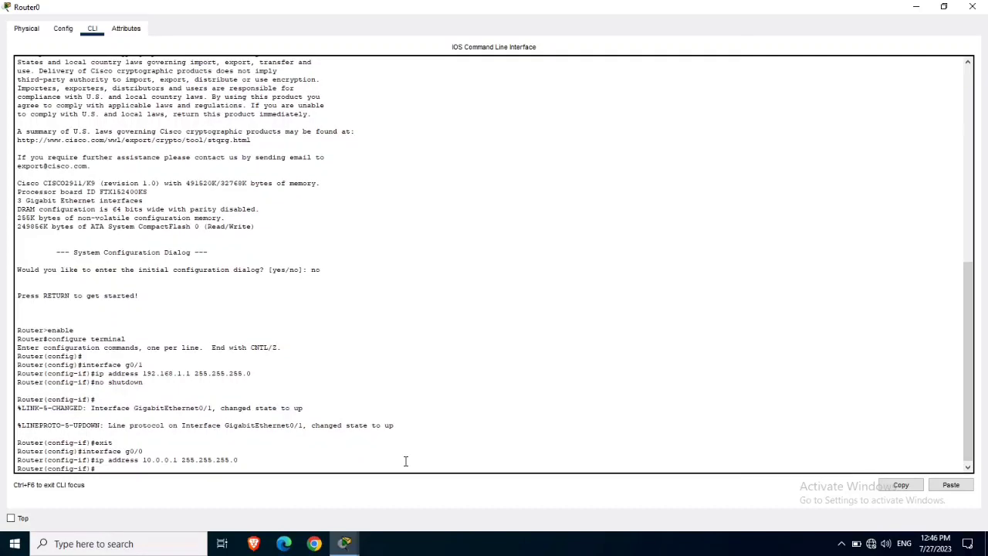
{"action": "type", "text": "no shutdown"}
{"action": "key", "text": "Return"}
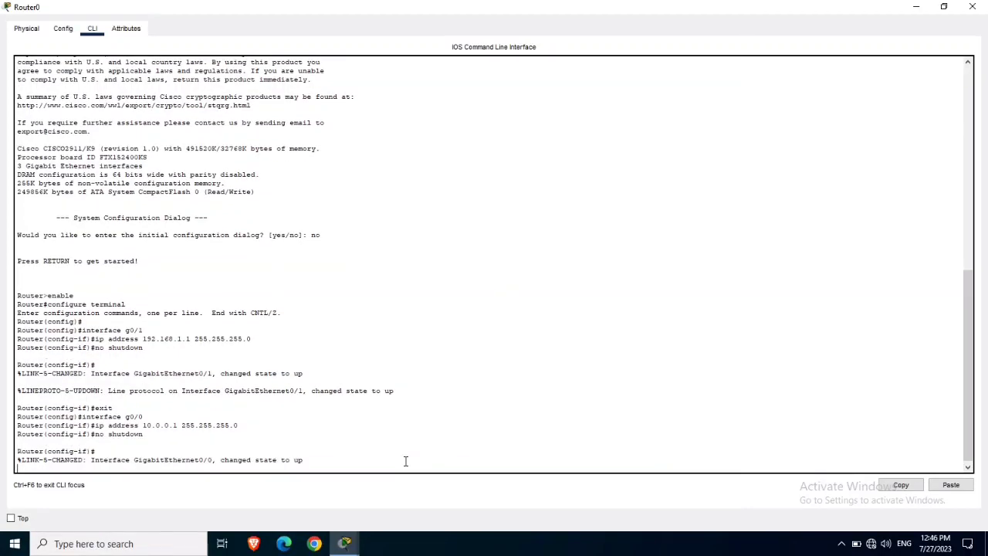
{"action": "left_click", "coordinate": [971, 10]}
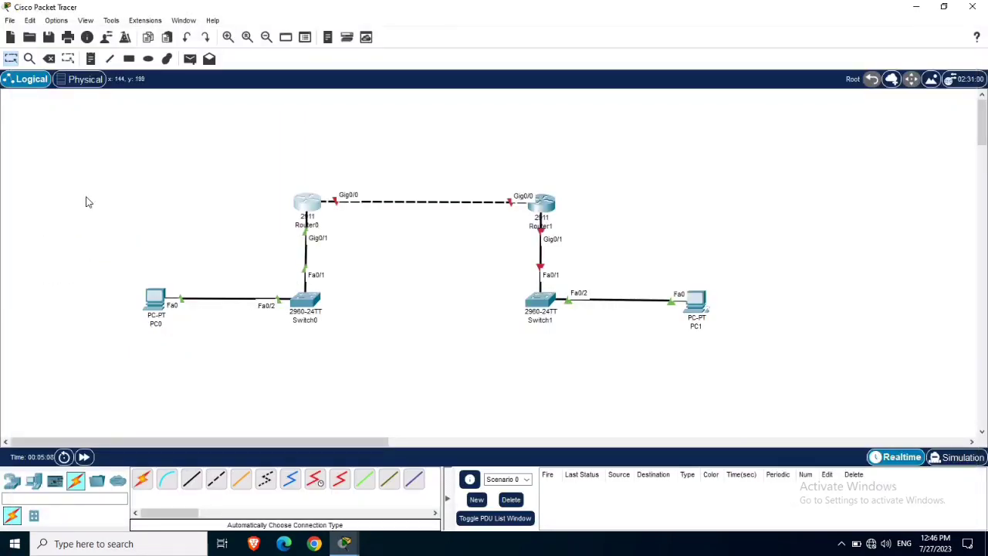
Place a text note reading 192.168.1.2 below PC0 in the topology.
{"action": "left_click", "coordinate": [91, 59]}
{"action": "left_click", "coordinate": [128, 347]}
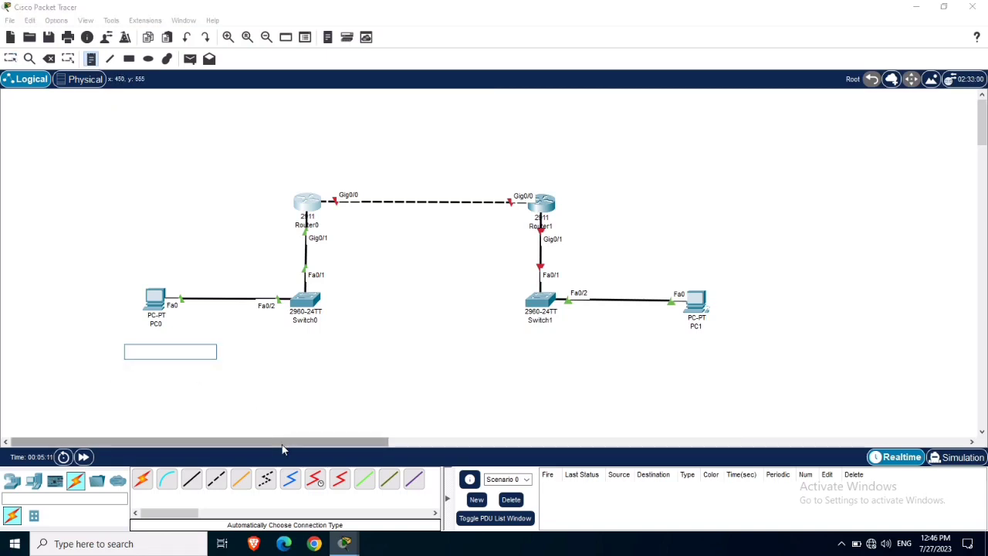
{"action": "type", "text": "192.1"}
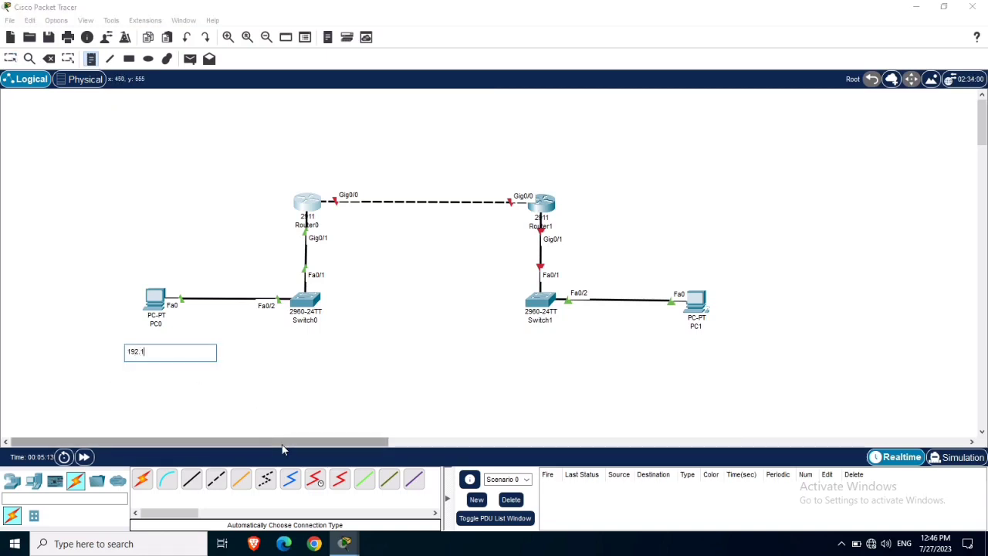
{"action": "type", "text": "68"}
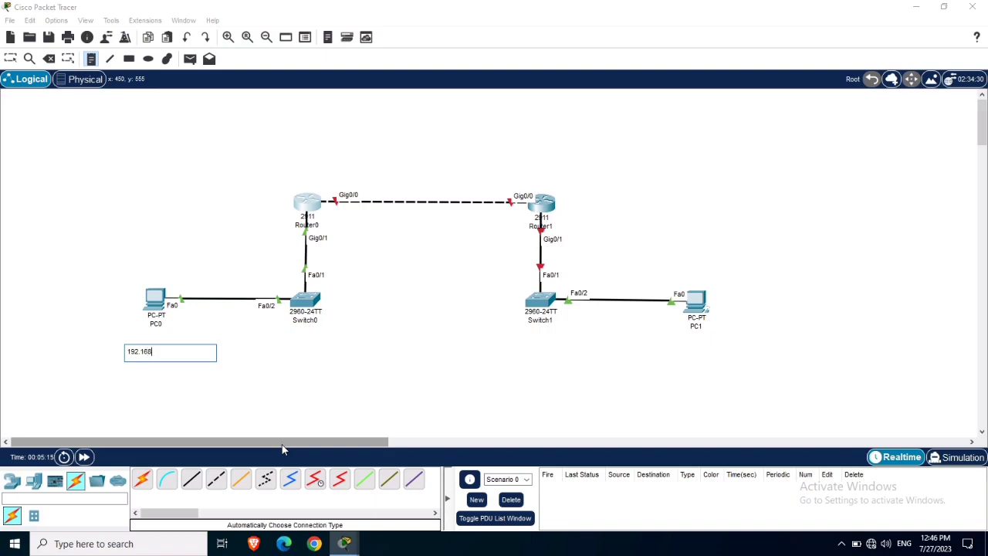
{"action": "type", "text": ".1.2"}
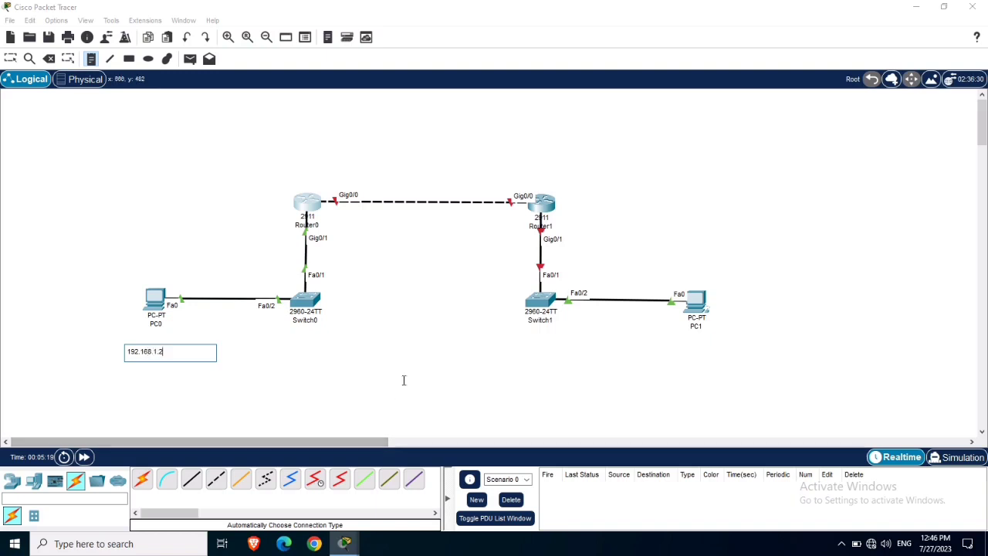
{"action": "left_click", "coordinate": [357, 360]}
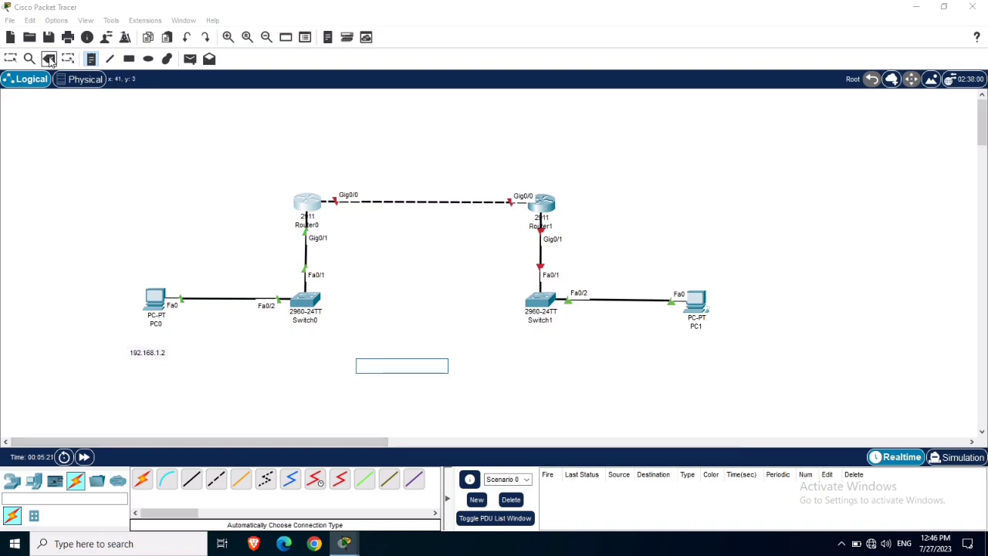
Place a text note reading 192.168.1.1 to the upper left of Router0.
{"action": "left_click", "coordinate": [90, 60]}
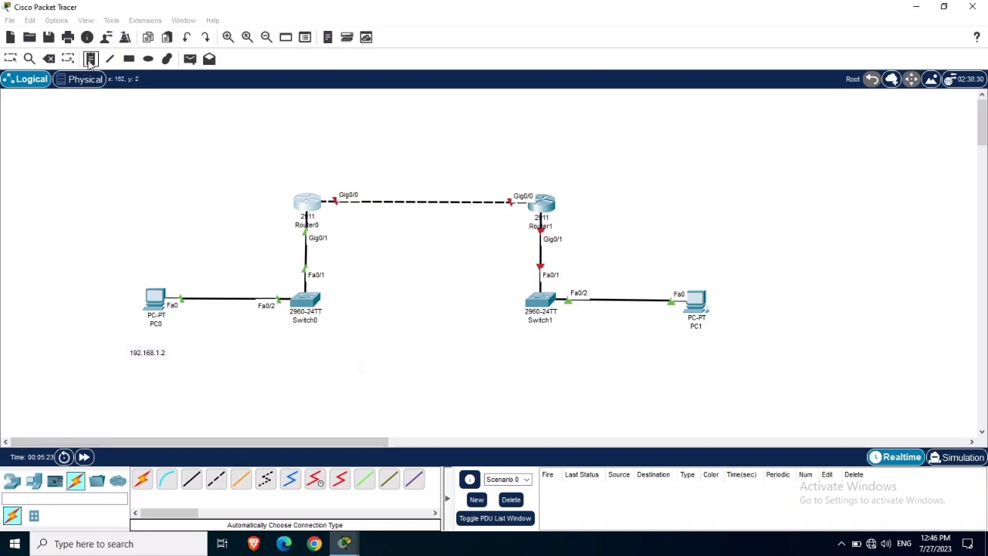
{"action": "left_click", "coordinate": [171, 185]}
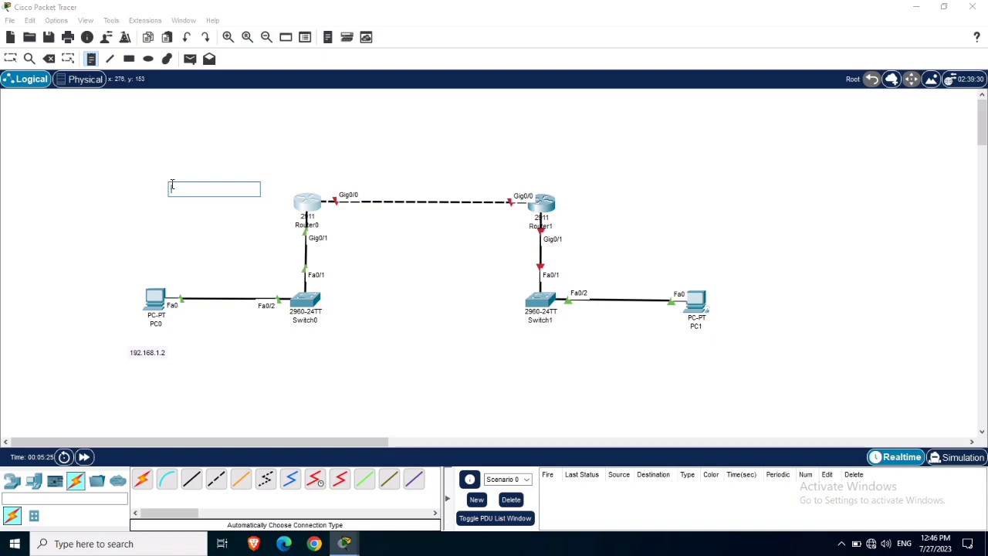
{"action": "type", "text": "192.168.1.1"}
{"action": "left_click", "coordinate": [218, 252]}
Add notes above the link between the routers: 10.0.0.1 on Router0's side and 10.0.0.2 above Router1.
{"action": "left_click", "coordinate": [371, 162]}
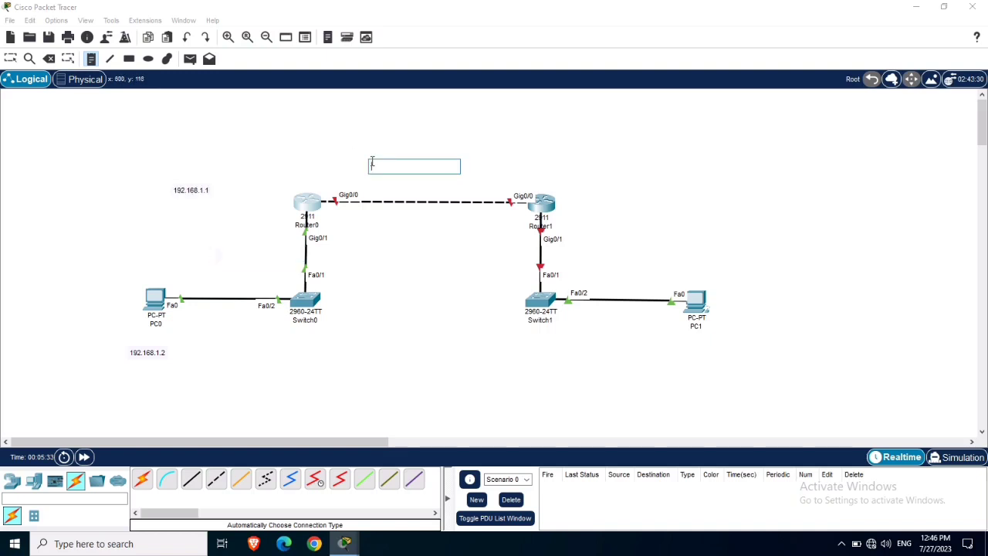
{"action": "type", "text": "10.0.0.1"}
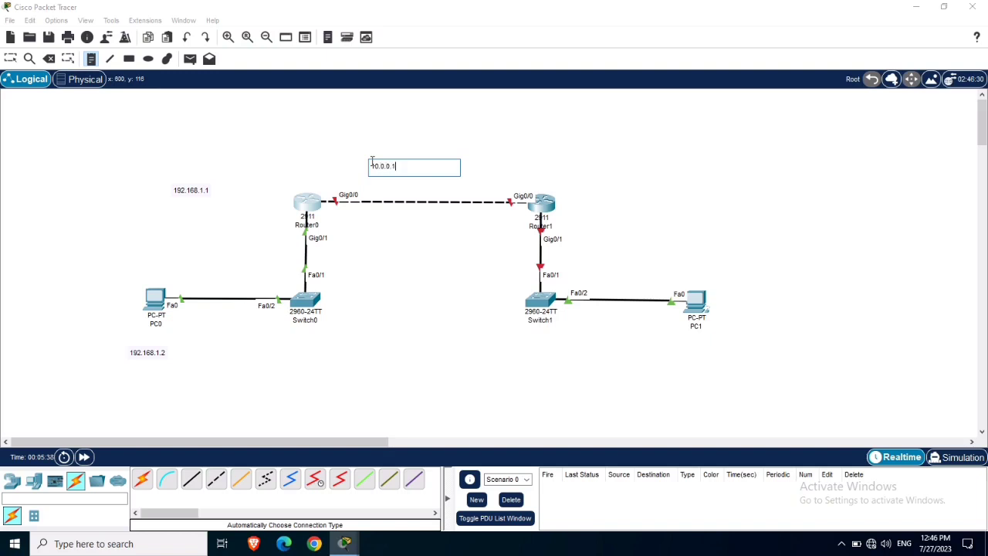
{"action": "key", "text": "Return"}
{"action": "left_click", "coordinate": [508, 147]}
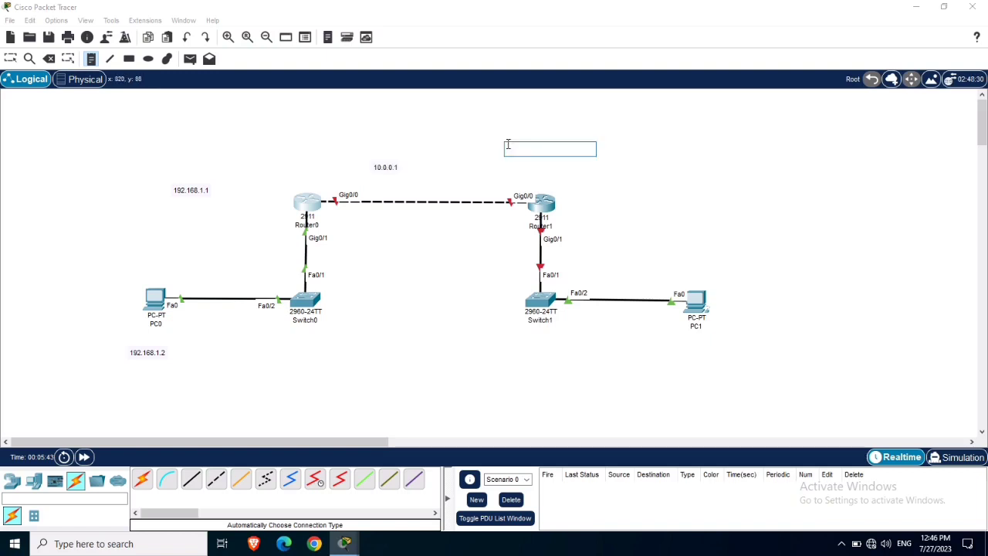
{"action": "type", "text": "10.0.0"}
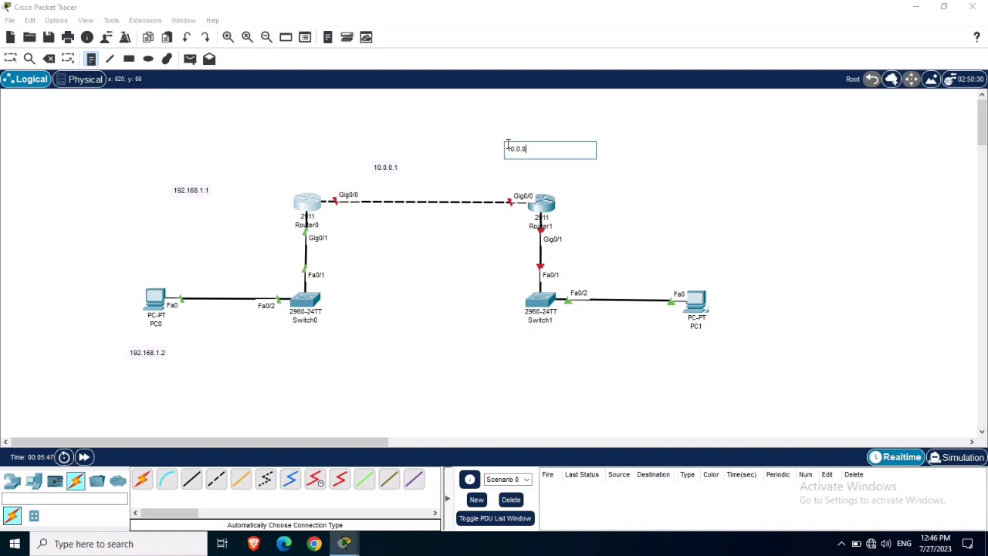
{"action": "type", "text": ".2"}
{"action": "left_click", "coordinate": [712, 218]}
Add a note reading 172.16.1.1 beside PC1 and another reading 172.16.1.2 below it, then leave note placement.
{"action": "left_click", "coordinate": [725, 313]}
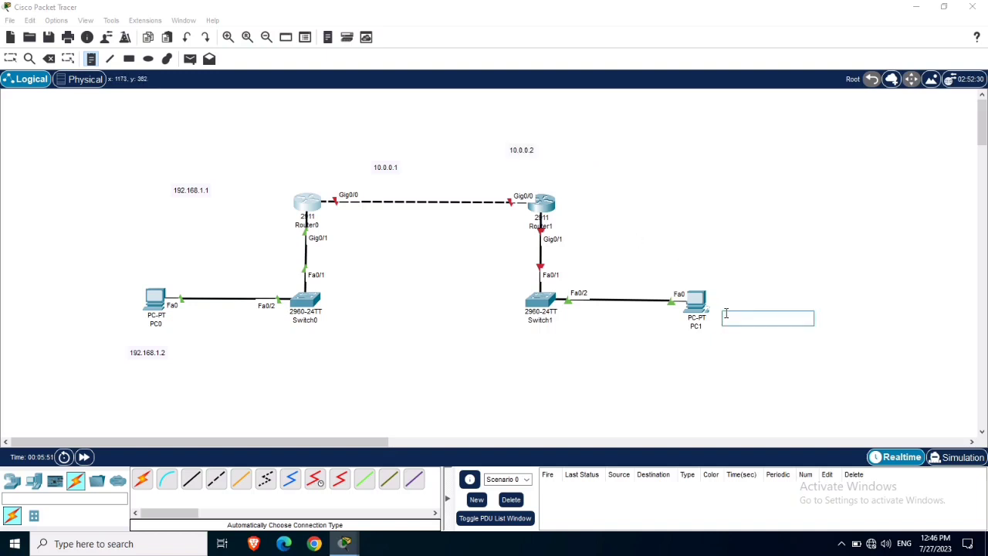
{"action": "type", "text": "172"}
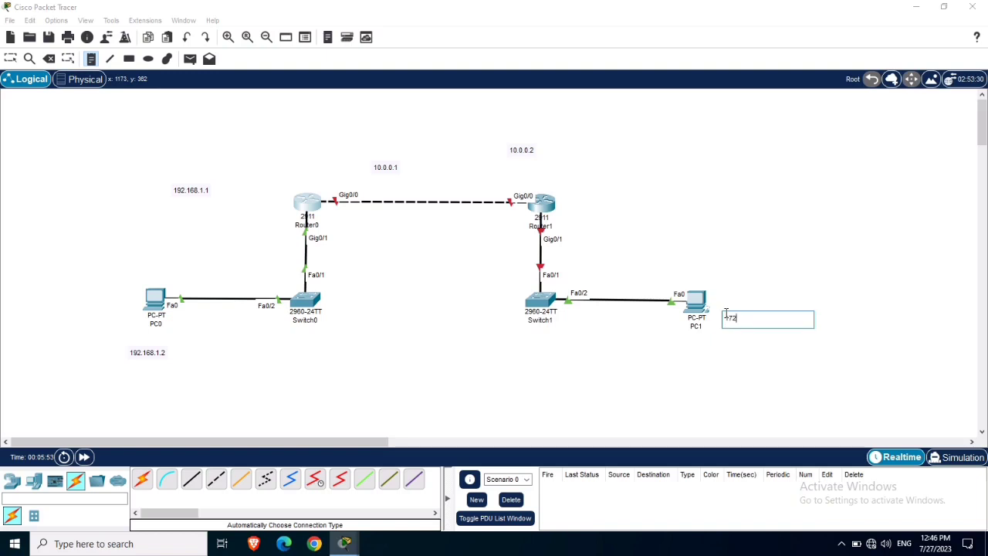
{"action": "type", "text": ".16."}
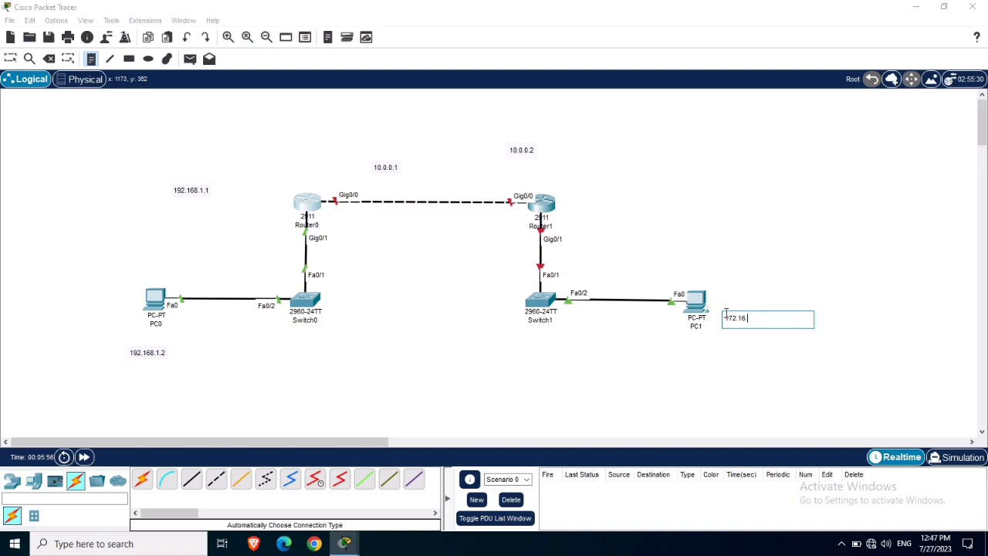
{"action": "type", "text": "1.1"}
{"action": "left_click", "coordinate": [710, 369]}
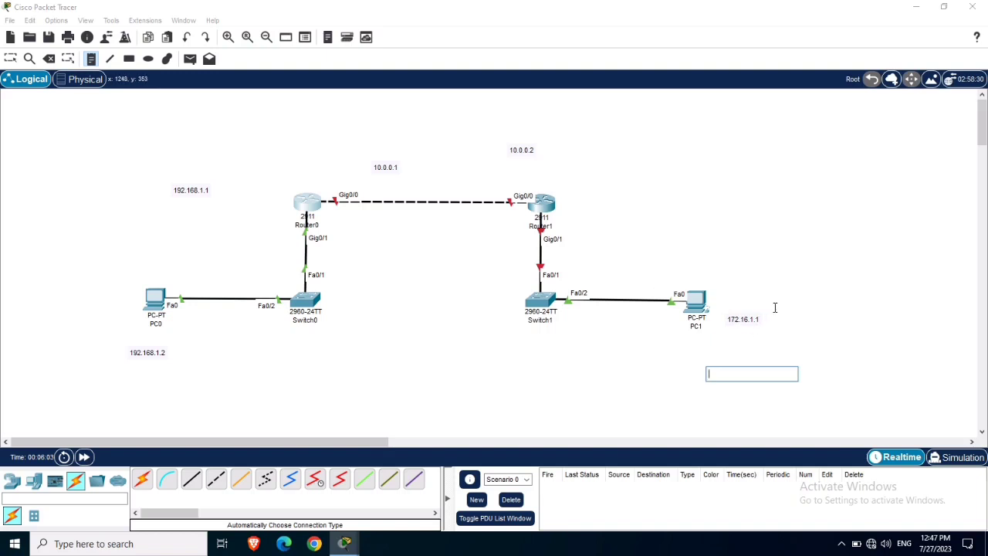
{"action": "type", "text": "172.16.1"}
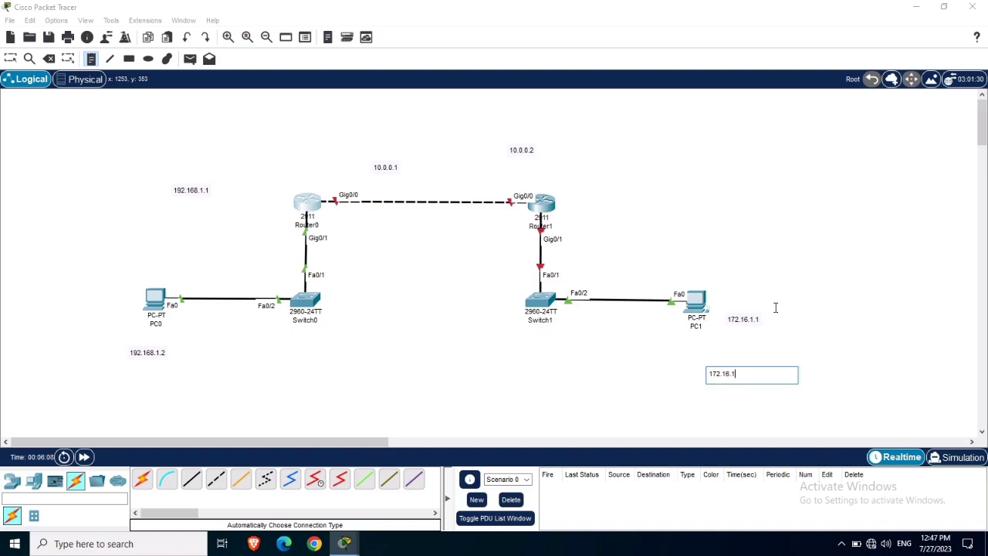
{"action": "type", "text": ".2"}
{"action": "left_click", "coordinate": [558, 389]}
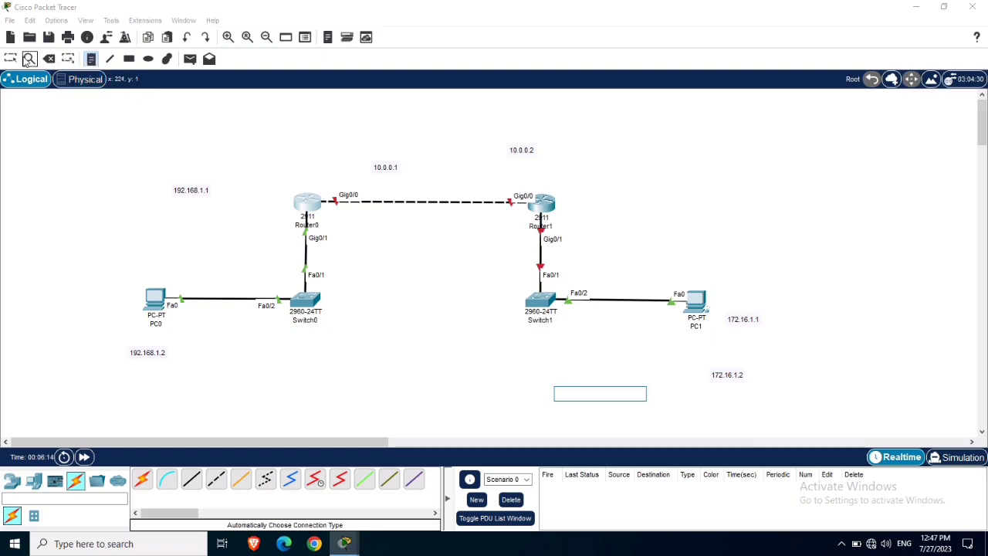
{"action": "left_click", "coordinate": [12, 62]}
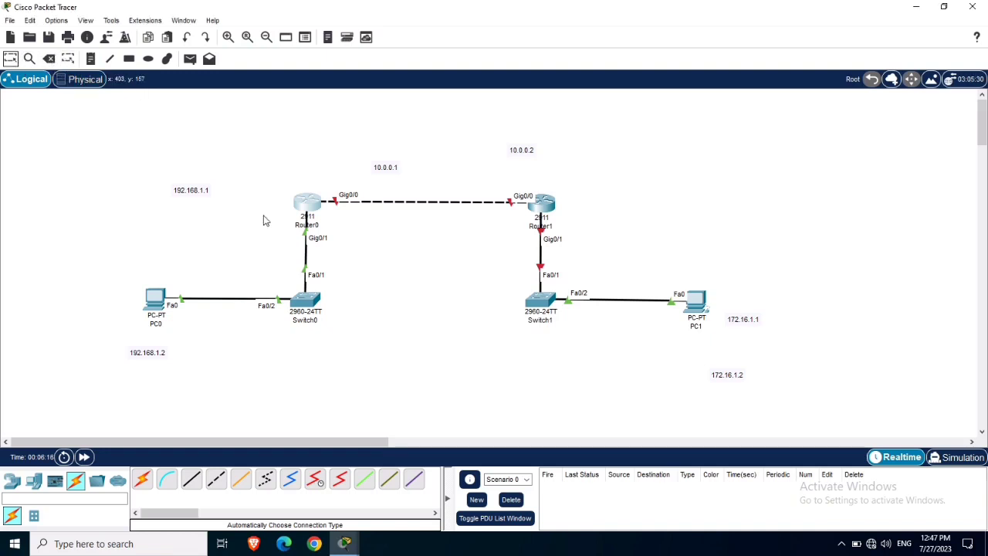
Move the 192.168.1.2 note beside PC0, the 192.168.1.1 note beside Router0, and the 10.0.0.1 note above Router0's Gig0/0 port.
{"action": "left_click_drag", "start_coordinate": [143, 356], "coordinate": [111, 304]}
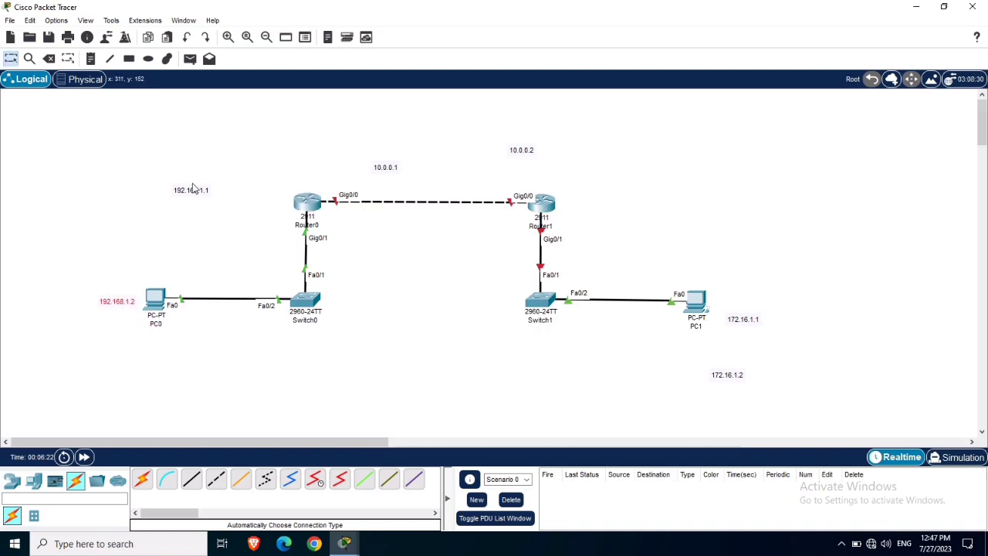
{"action": "left_click_drag", "start_coordinate": [193, 190], "coordinate": [272, 222]}
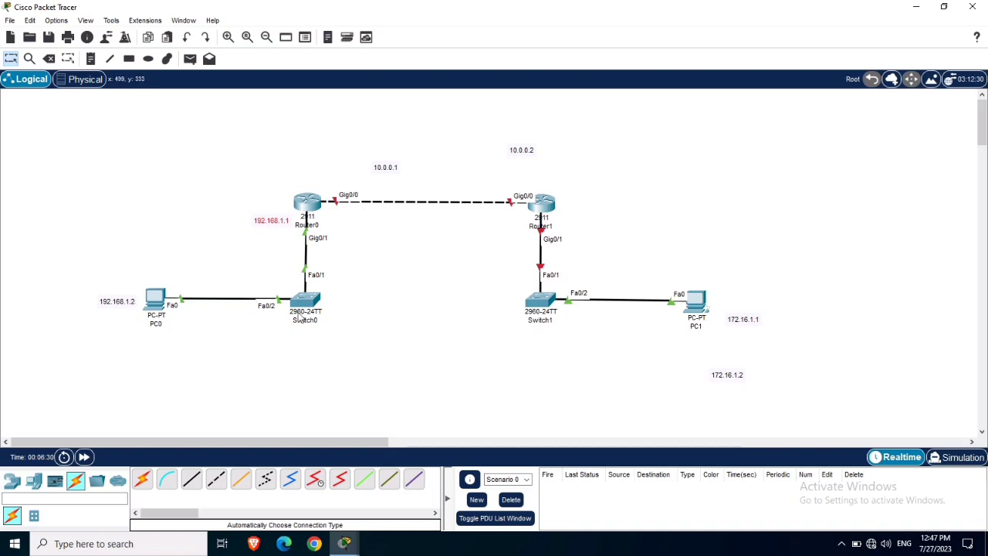
{"action": "left_click_drag", "start_coordinate": [386, 175], "coordinate": [335, 187]}
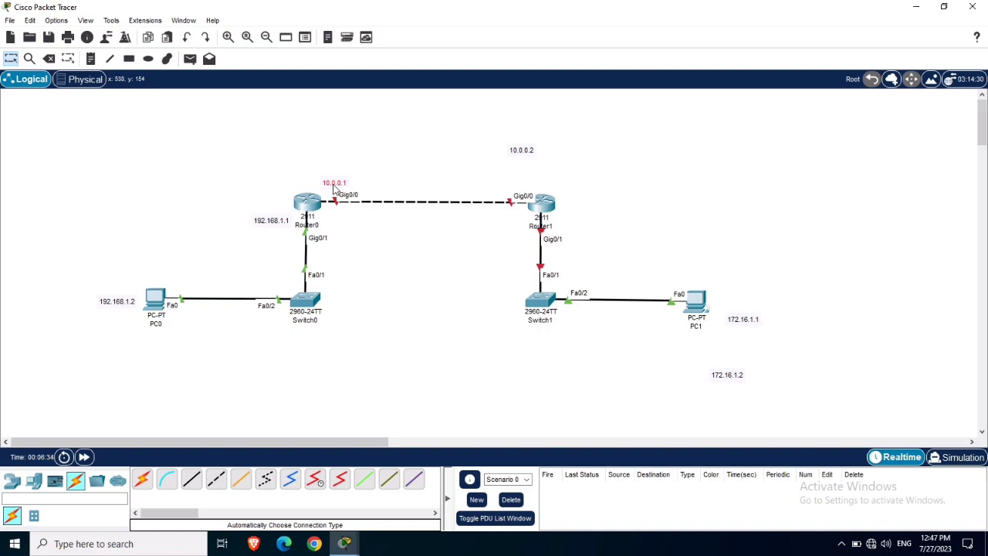
Move the 10.0.0.2 note above Router1's Gig0/0 port, the 172.16.1.1 note beside Router1, and the 172.16.1.2 note beside PC1.
{"action": "left_click_drag", "start_coordinate": [525, 156], "coordinate": [507, 189]}
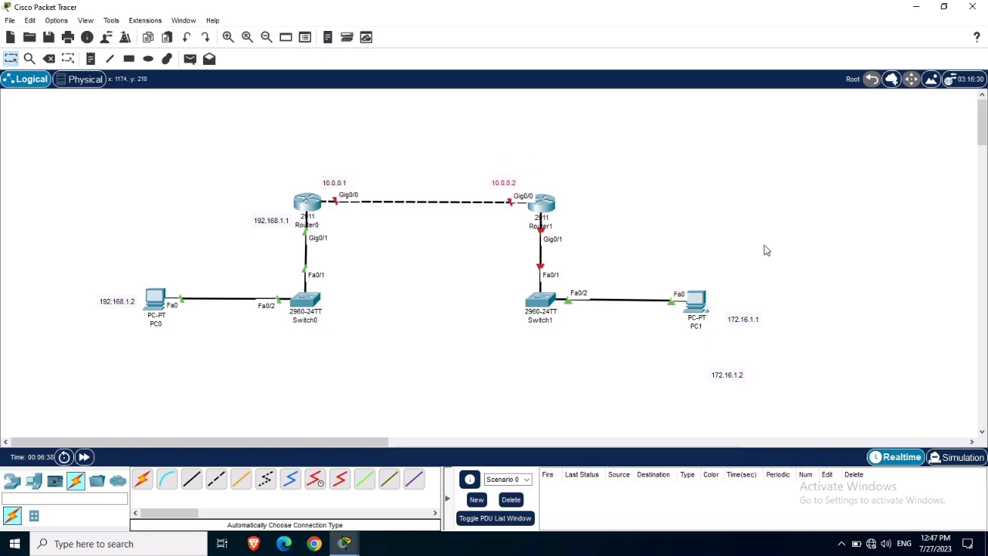
{"action": "left_click_drag", "start_coordinate": [741, 321], "coordinate": [579, 220]}
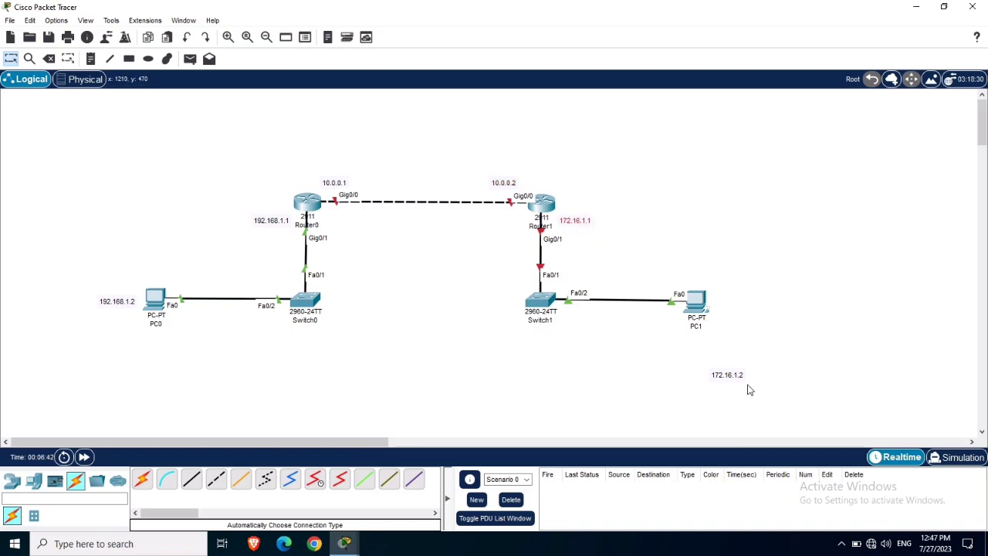
{"action": "left_click_drag", "start_coordinate": [727, 378], "coordinate": [732, 308]}
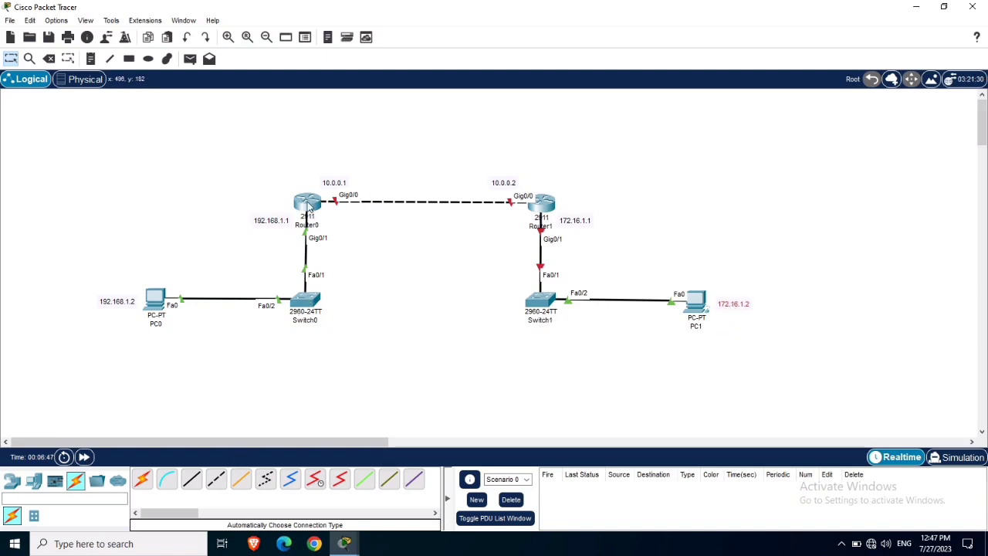
On Router0's command line, enter RIP configuration and try to advertise network 192.168.1.0 with mask 255.255.255.0.
{"action": "left_click", "coordinate": [313, 212]}
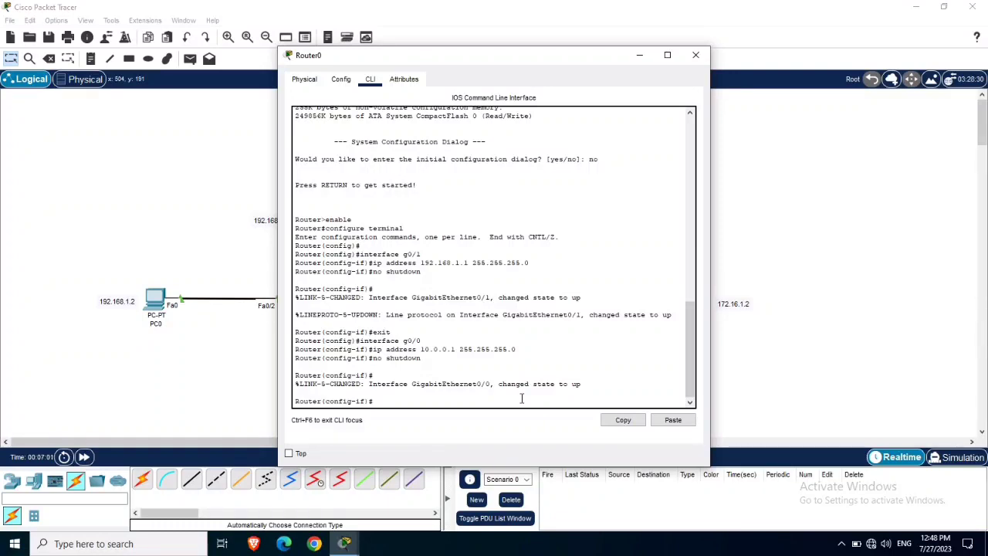
{"action": "type", "text": "exit"}
{"action": "key", "text": "Return"}
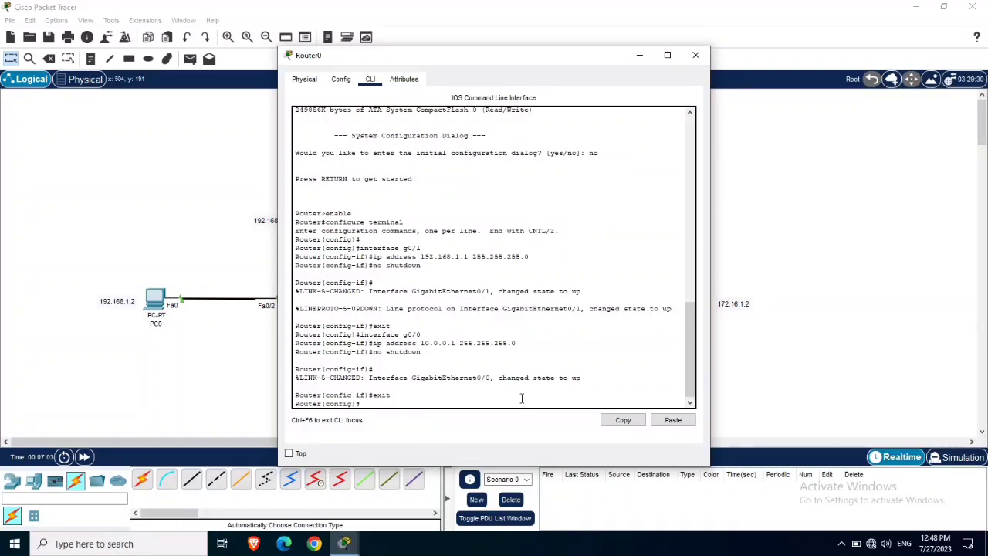
{"action": "type", "text": "router rip"}
{"action": "key", "text": "Return"}
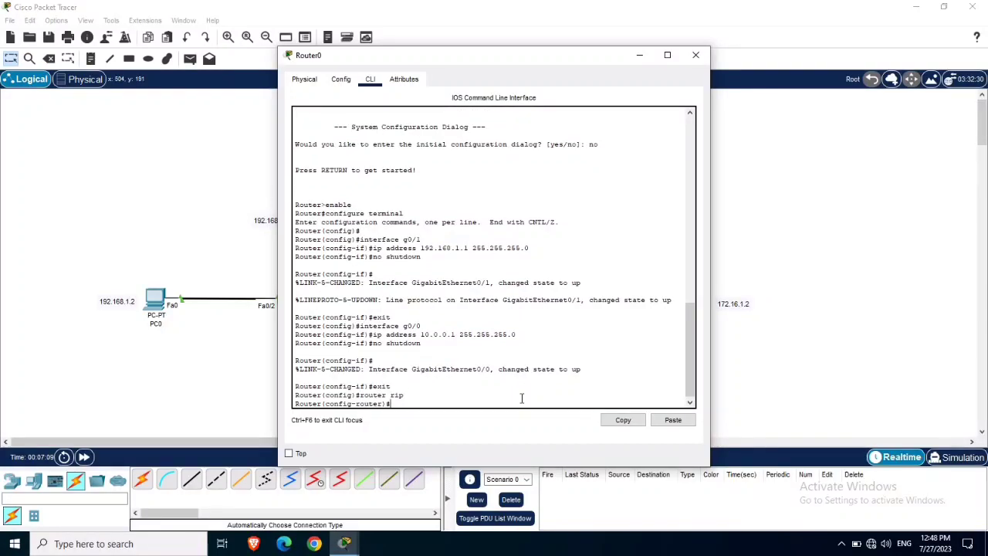
{"action": "type", "text": "network 192.168.1.0 255.255.255.0"}
{"action": "key", "text": "Return"}
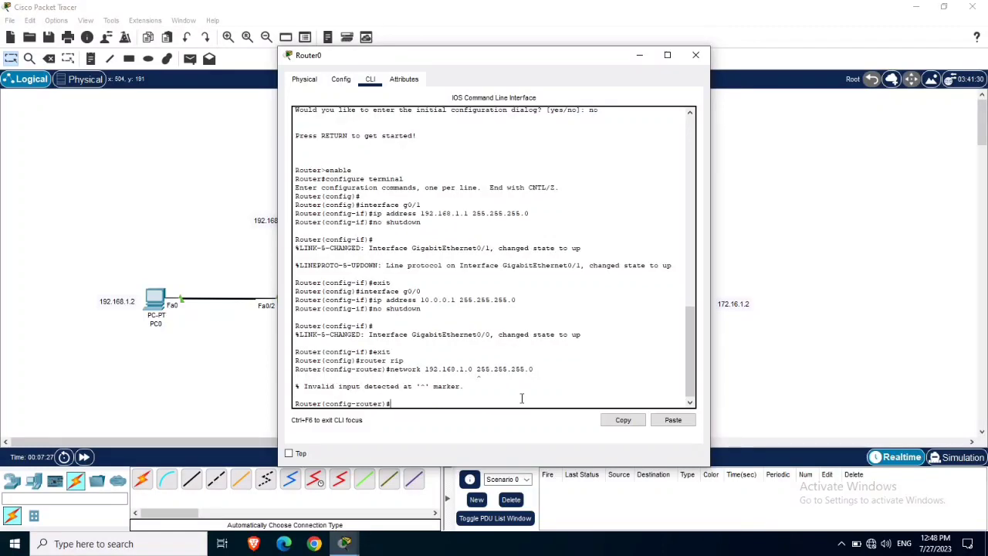
Advertise networks 192.168.1.0 and 10.0.0.0 in Router0's RIP configuration, without subnet masks.
{"action": "key", "text": "Up"}
{"action": "key", "text": "BackSpace"}
{"action": "key", "text": "BackSpace"}
{"action": "key", "text": "BackSpace"}
{"action": "key", "text": "BackSpace"}
{"action": "key", "text": "BackSpace"}
{"action": "key", "text": "BackSpace"}
{"action": "key", "text": "BackSpace"}
{"action": "key", "text": "BackSpace"}
{"action": "key", "text": "BackSpace"}
{"action": "key", "text": "Return"}
{"action": "type", "text": "network"}
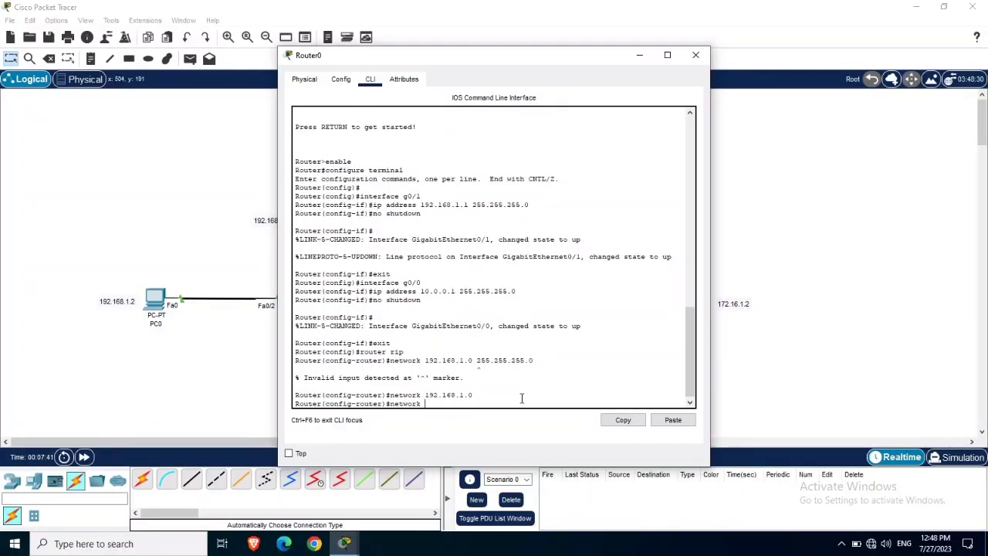
{"action": "type", "text": " 10.0.0.0"}
{"action": "key", "text": "Return"}
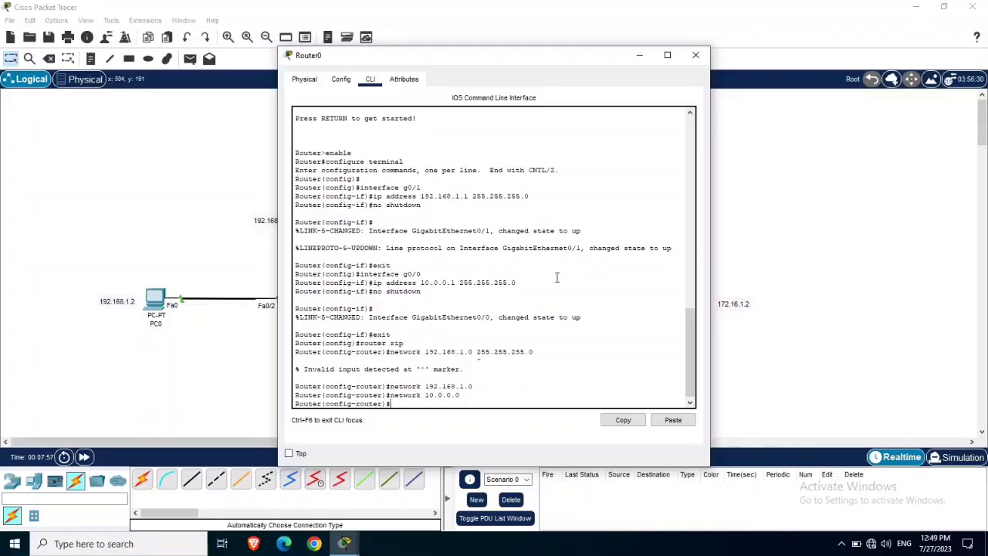
Return Router0 to privileged mode, save its configuration with write, and close its window.
{"action": "type", "text": "exit"}
{"action": "key", "text": "Return"}
{"action": "type", "text": "exit"}
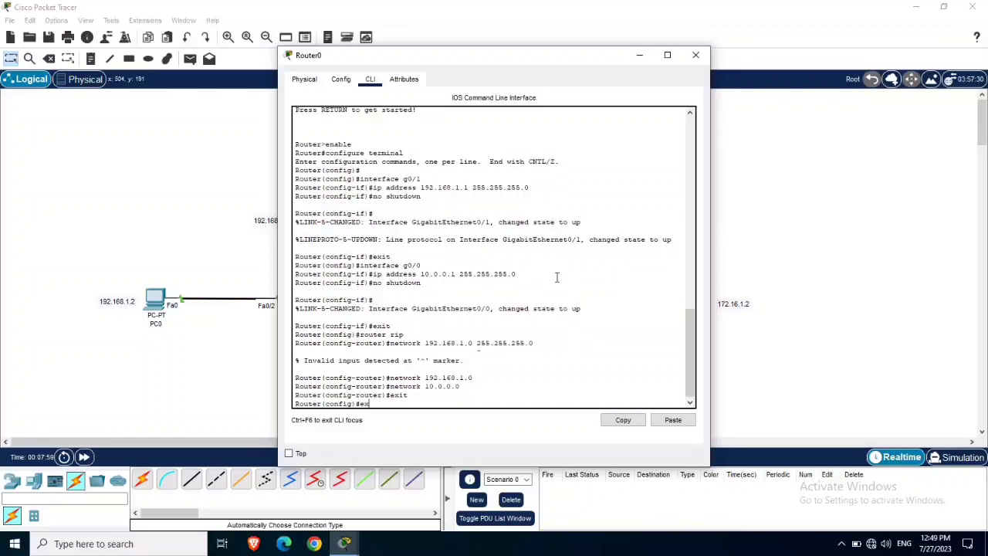
{"action": "key", "text": "Return"}
{"action": "key", "text": "Return"}
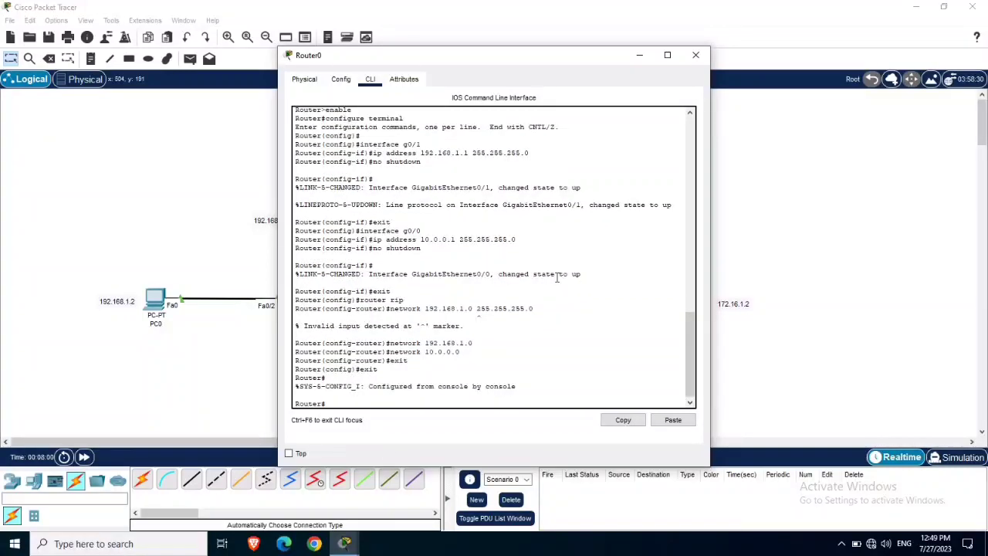
{"action": "type", "text": "write"}
{"action": "key", "text": "Return"}
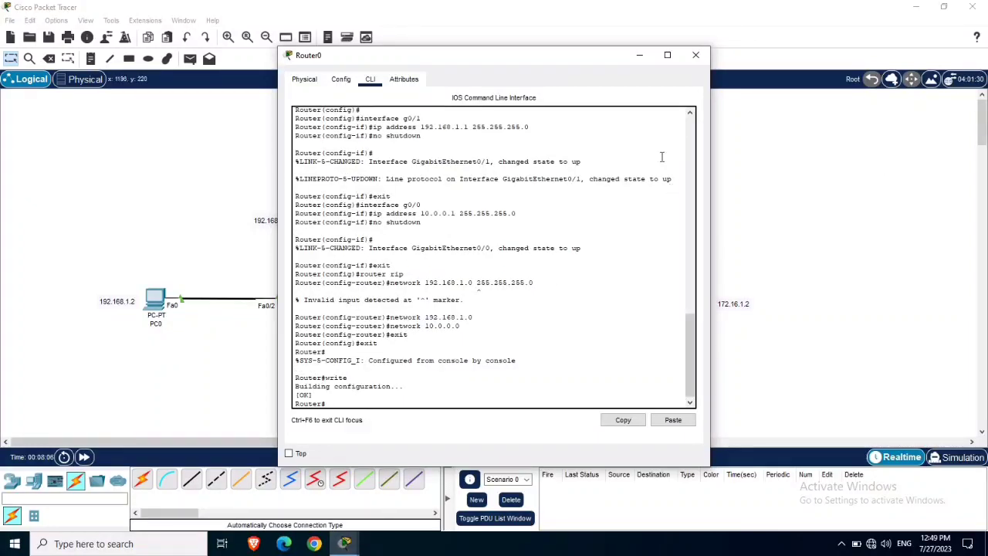
{"action": "left_click", "coordinate": [697, 56]}
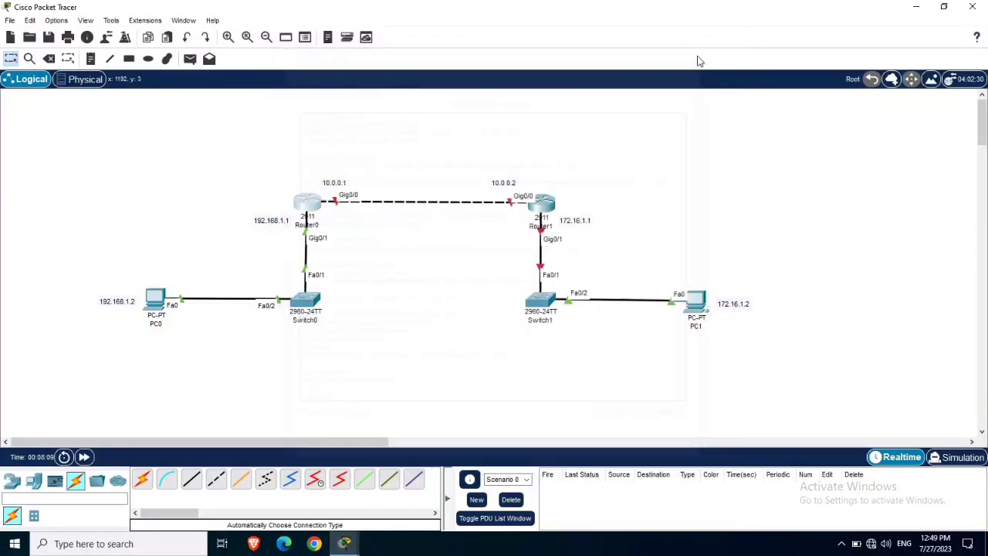
Open Router1's command line in a maximised window and decline the initial configuration dialog.
{"action": "left_click", "coordinate": [545, 203]}
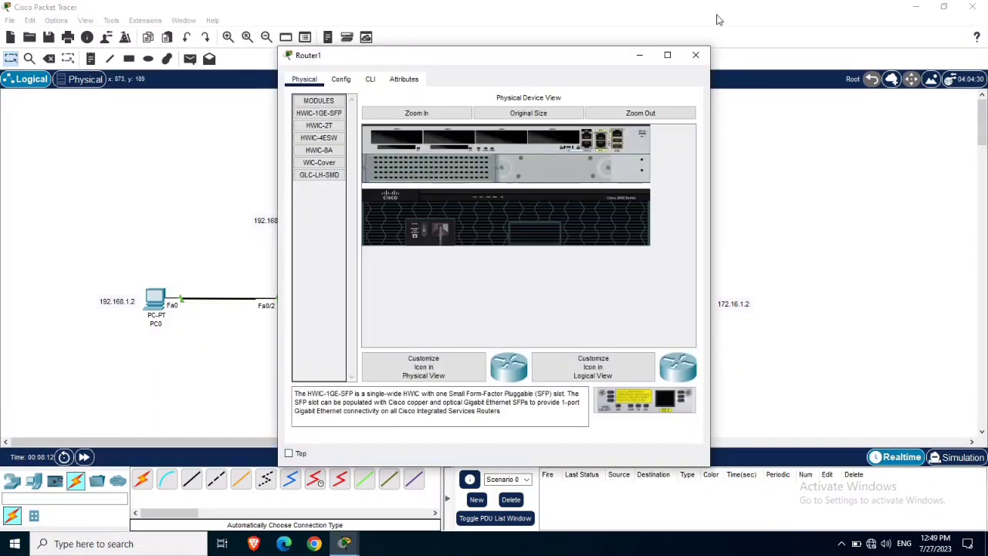
{"action": "left_click", "coordinate": [667, 55]}
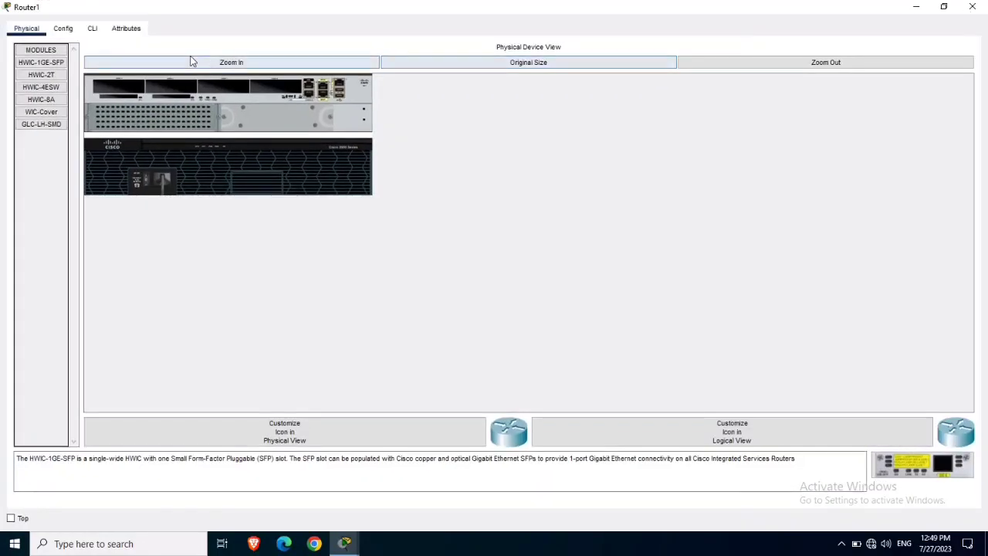
{"action": "left_click", "coordinate": [92, 29]}
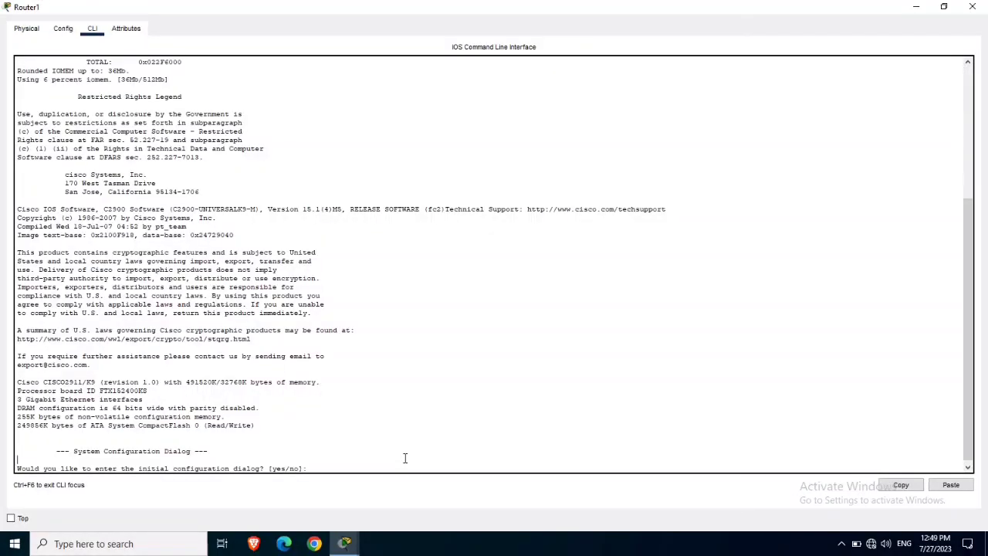
{"action": "key", "text": "Return"}
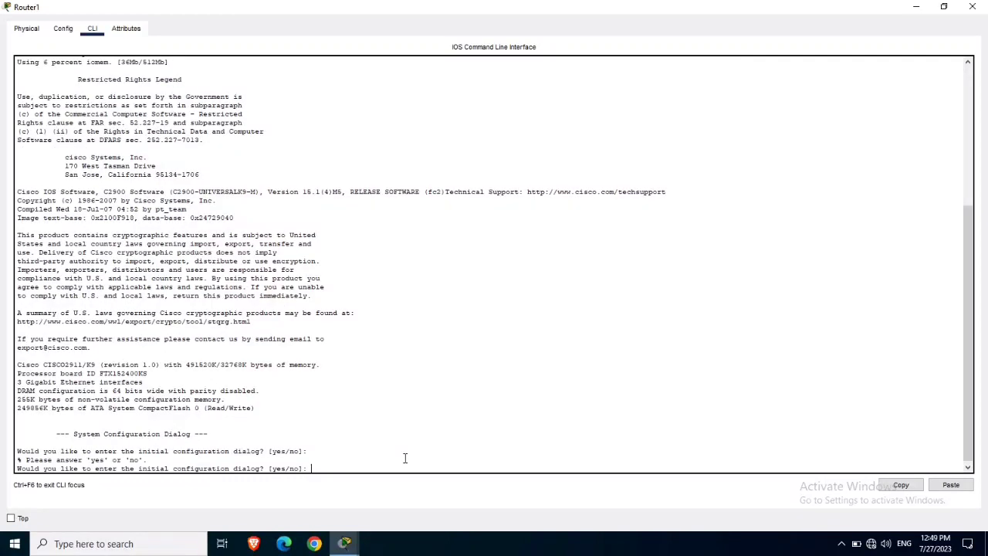
{"action": "type", "text": "no"}
{"action": "key", "text": "Return"}
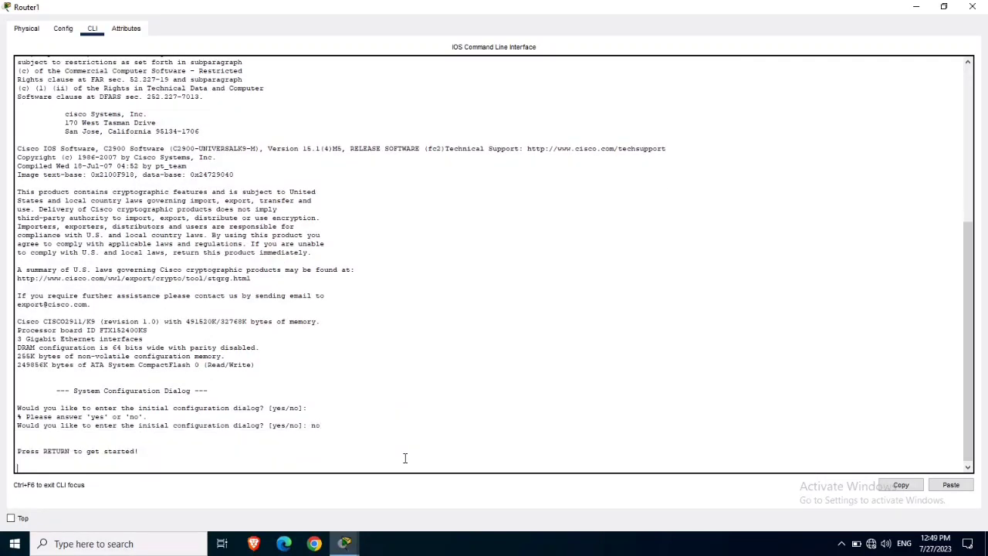
{"action": "key", "text": "Return"}
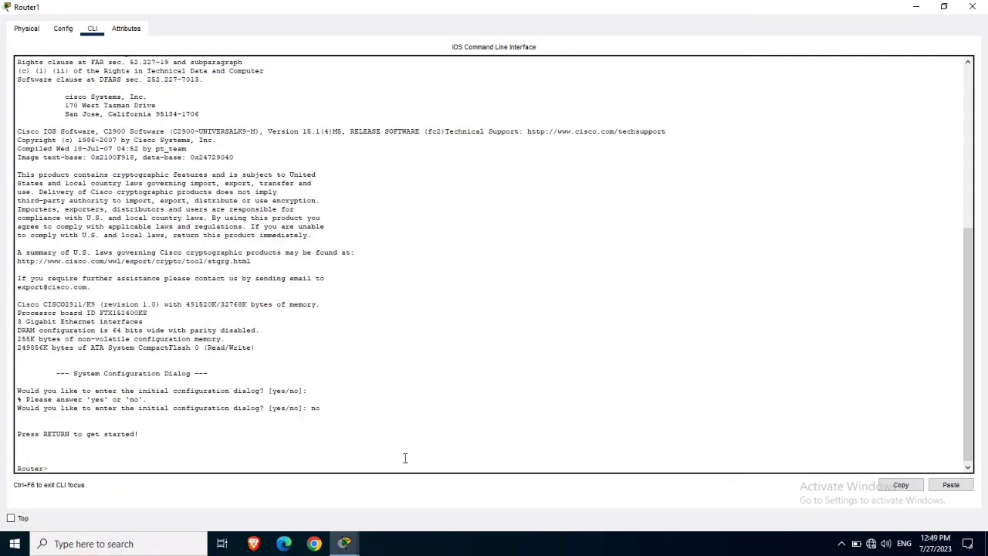
Enter privileged mode and global configuration mode on Router1.
{"action": "type", "text": "enable"}
{"action": "key", "text": "Return"}
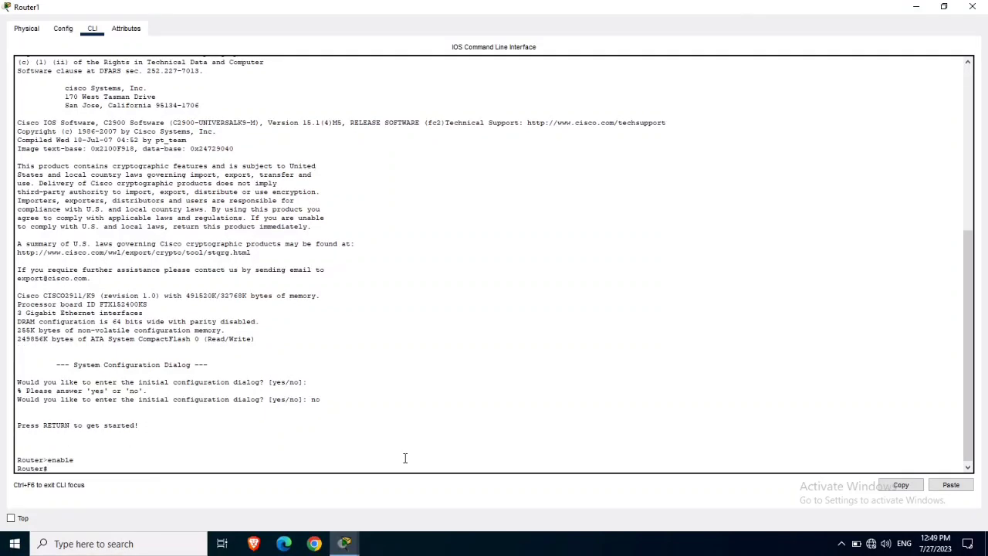
{"action": "type", "text": "configure terminal"}
{"action": "key", "text": "Return"}
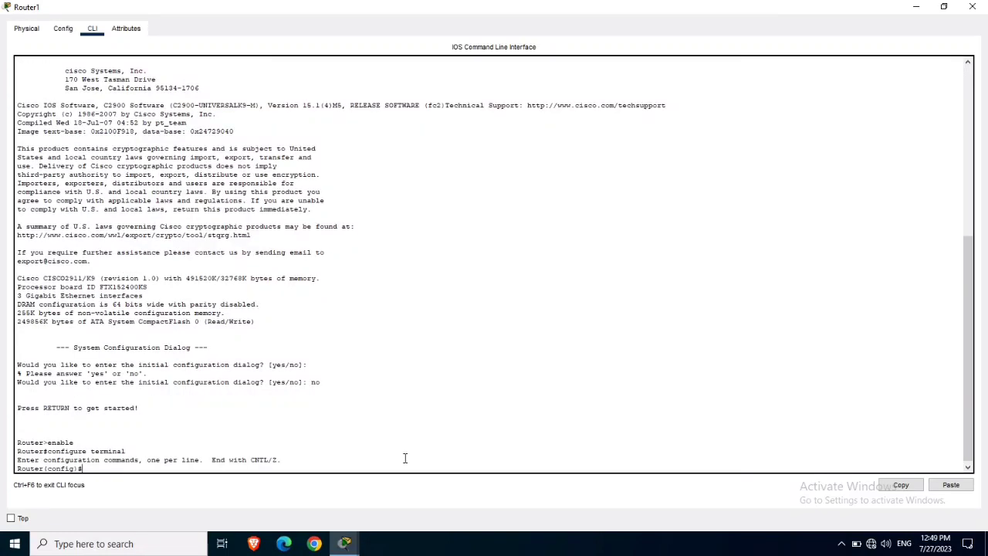
Assign 10.0.0.2 with mask 255.255.255.0 to Router1's interface g0/0, enable the interface, and return to global configuration.
{"action": "type", "text": "interface g0/0"}
{"action": "key", "text": "Return"}
{"action": "type", "text": "ip address"}
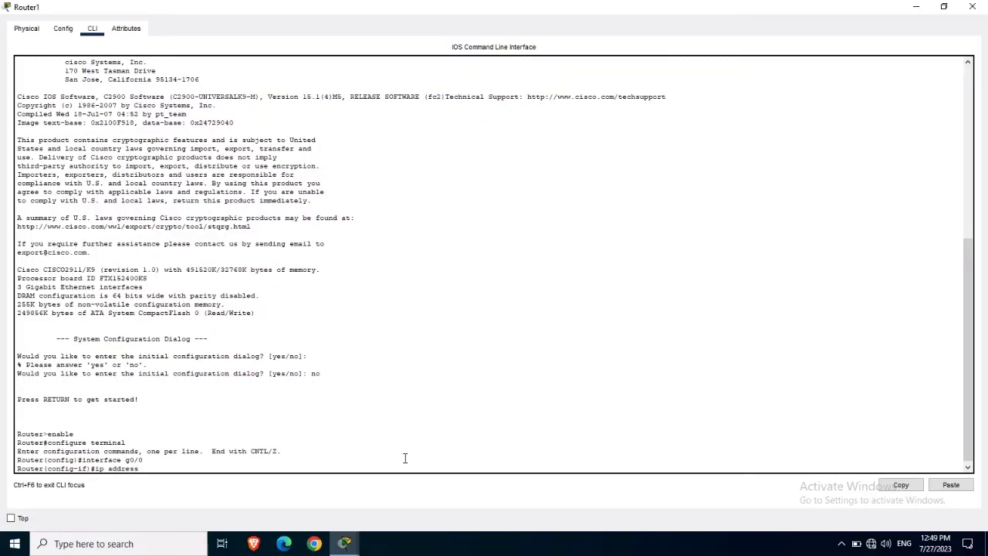
{"action": "type", "text": " 10.0.0.2 255.255.255.0"}
{"action": "key", "text": "Return"}
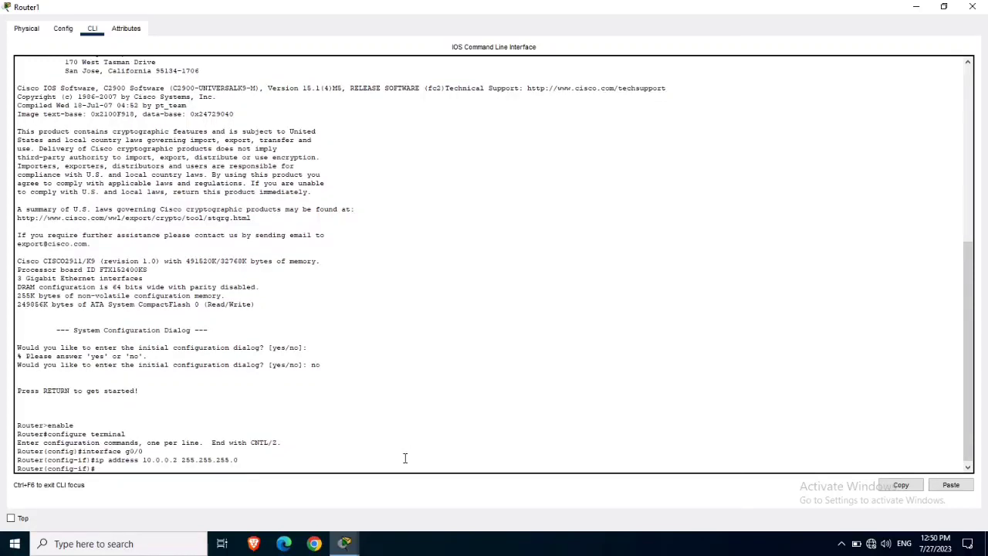
{"action": "type", "text": "no shutdown"}
{"action": "key", "text": "Return"}
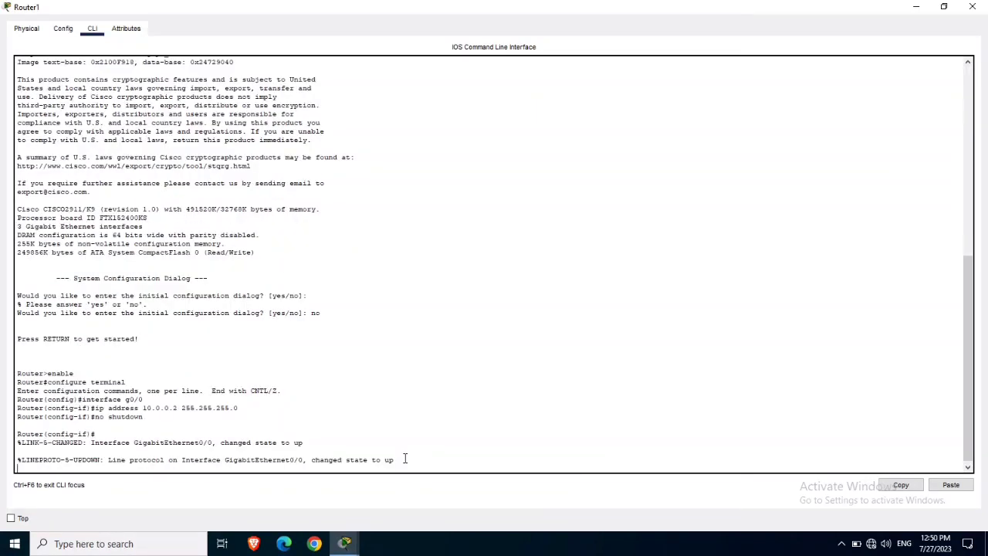
{"action": "key", "text": "Return"}
{"action": "type", "text": "exit"}
{"action": "key", "text": "Return"}
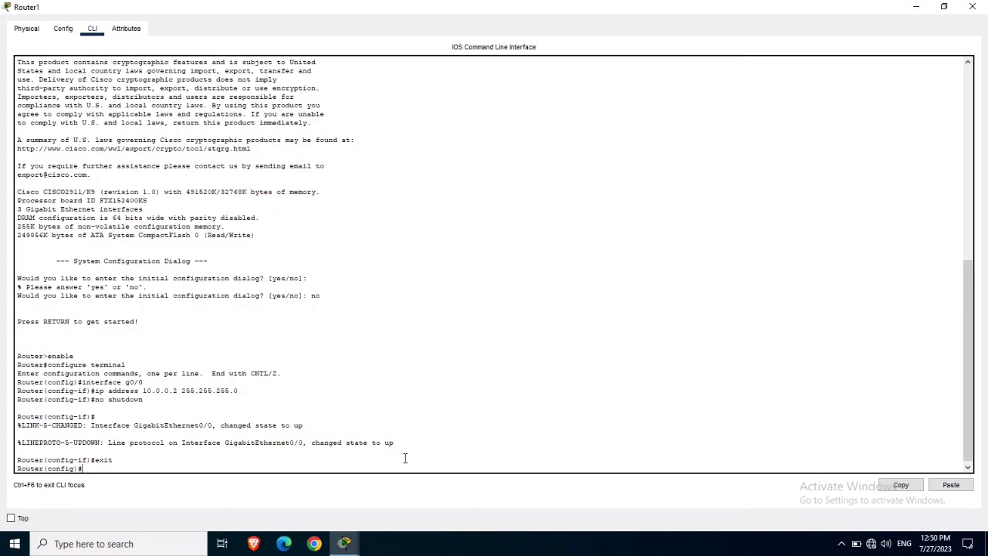
Assign 172.16.1.1 with mask 255.255.255.0 to Router1's interface g0/1, enable the interface, and return to global configuration.
{"action": "type", "text": "interface g0/1"}
{"action": "key", "text": "Return"}
{"action": "type", "text": "i"}
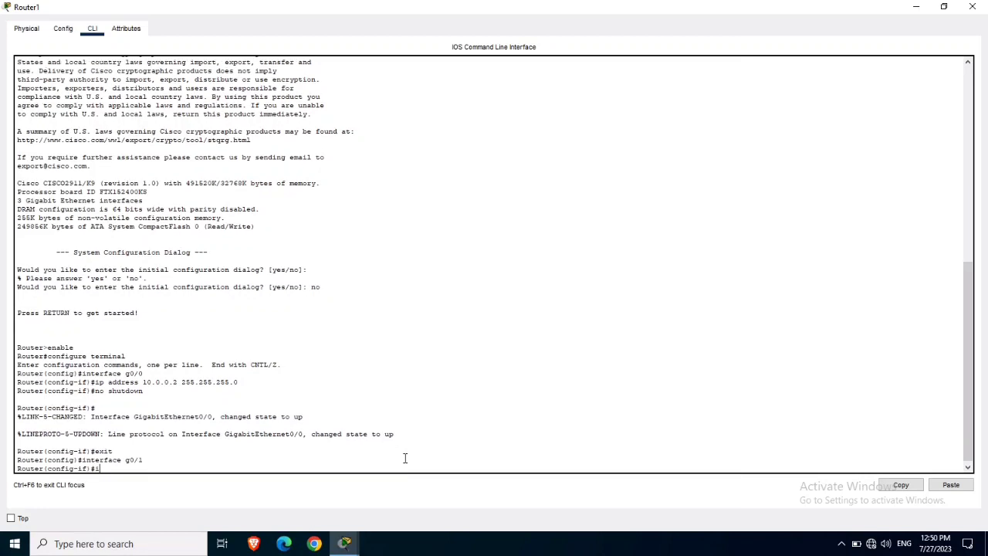
{"action": "type", "text": "p address 172.16.1.1 255.255.255.0"}
{"action": "key", "text": "Return"}
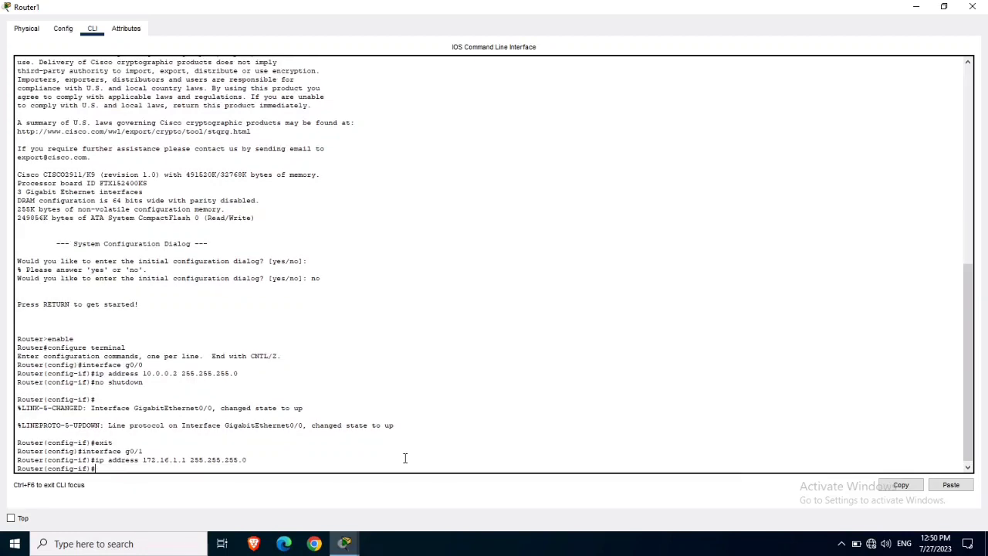
{"action": "type", "text": "no shutdown"}
{"action": "key", "text": "Return"}
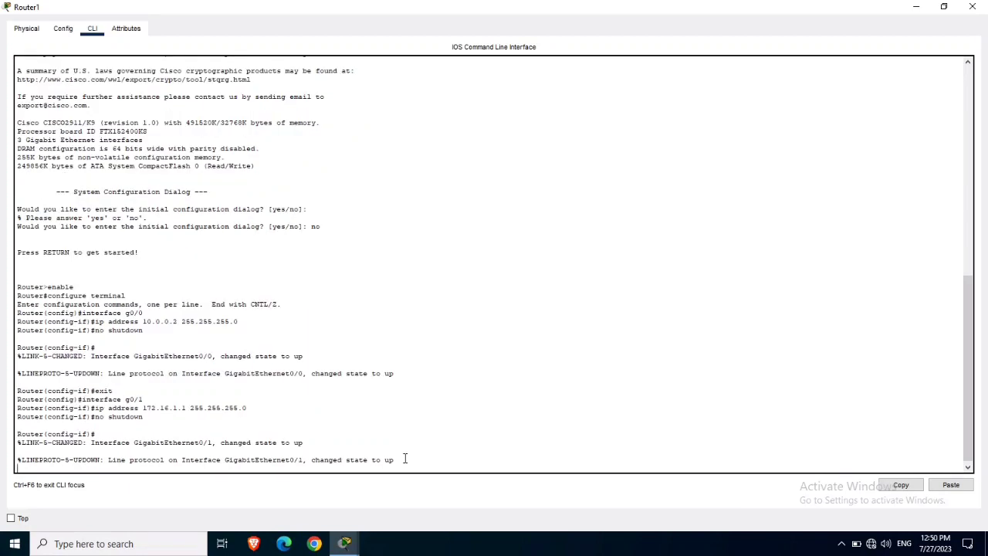
{"action": "type", "text": "exit"}
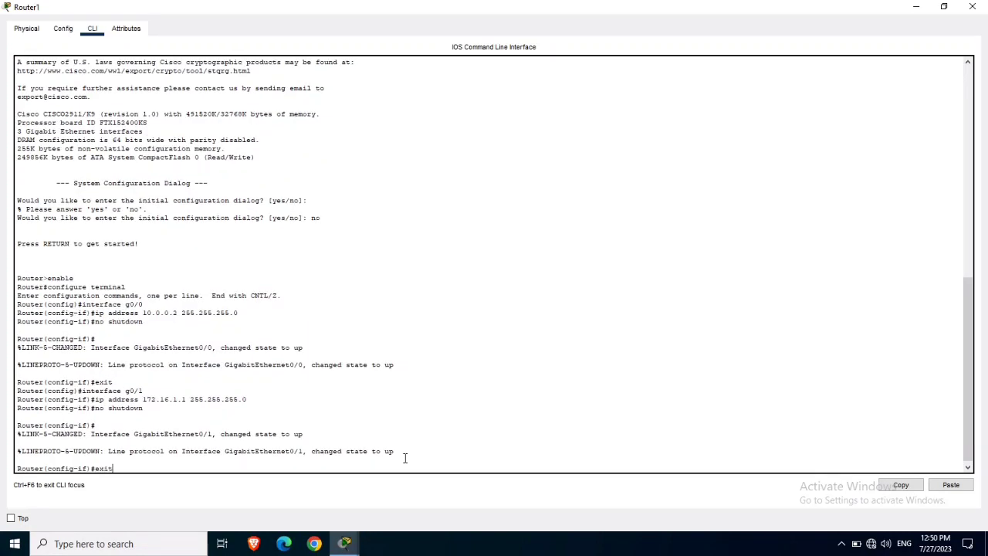
{"action": "key", "text": "Return"}
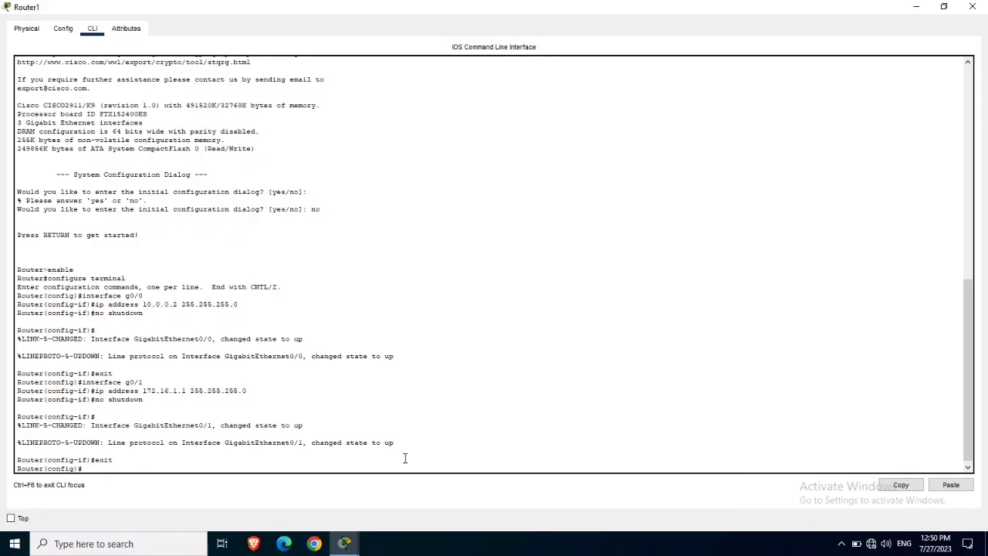
Configure RIP on Router1 to advertise networks 172.16.1.0 and 10.0.0.0.
{"action": "type", "text": "router rip"}
{"action": "key", "text": "Return"}
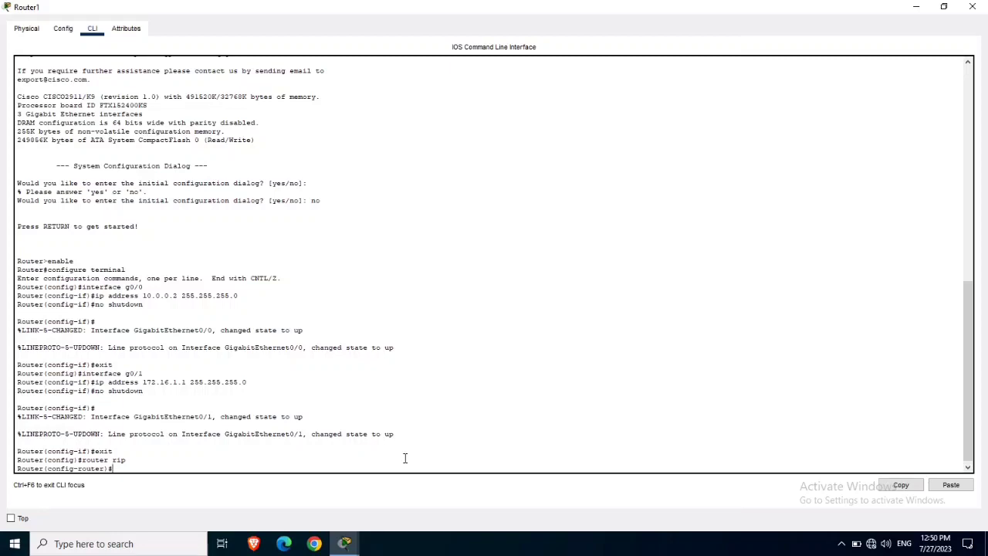
{"action": "type", "text": "network 172.16.1.0"}
{"action": "key", "text": "Return"}
{"action": "type", "text": "network"}
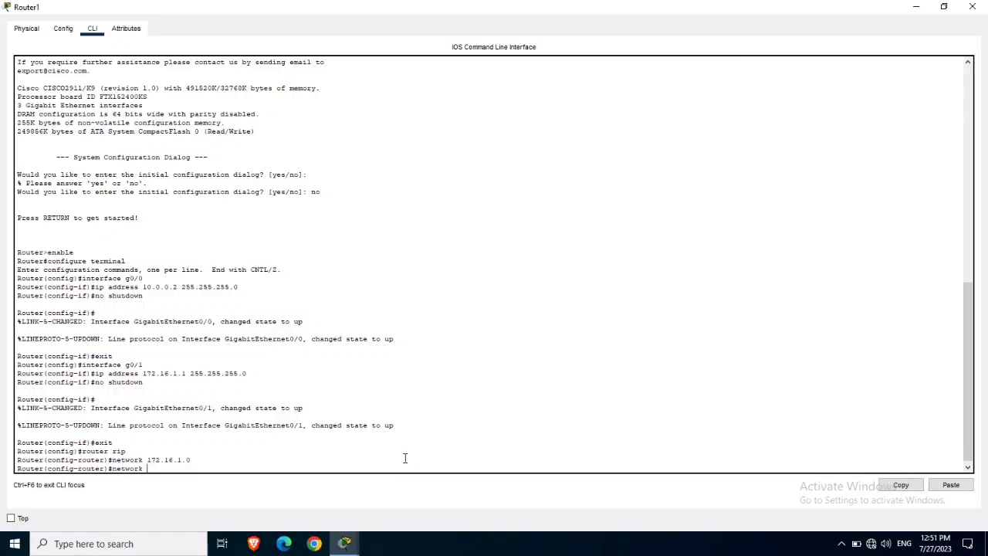
{"action": "type", "text": " 10.0.0.0"}
{"action": "key", "text": "Return"}
Leave RIP and global configuration on Router1 and return to the privileged prompt.
{"action": "type", "text": "exit"}
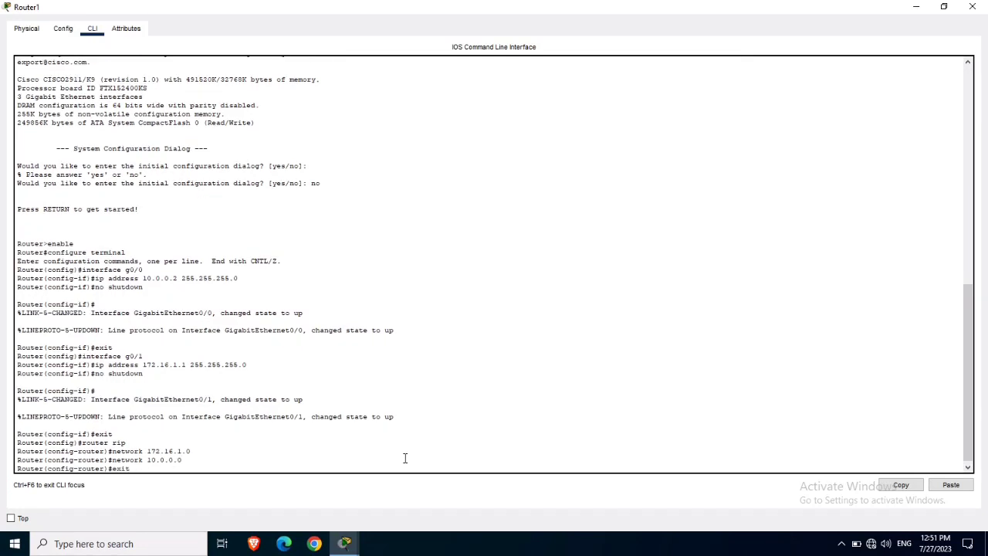
{"action": "key", "text": "Return"}
{"action": "type", "text": "er(config)#exit"}
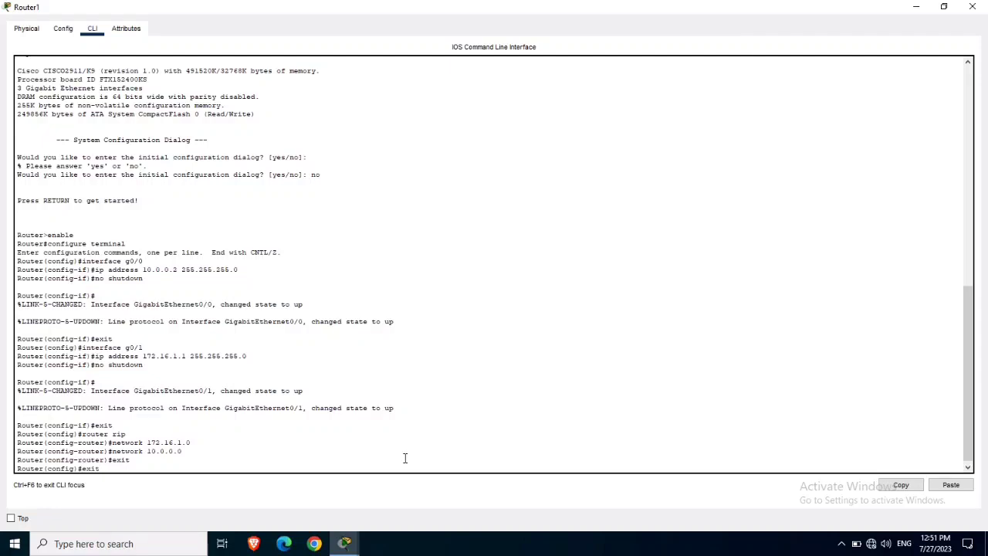
{"action": "key", "text": "Return"}
{"action": "key", "text": "Return"}
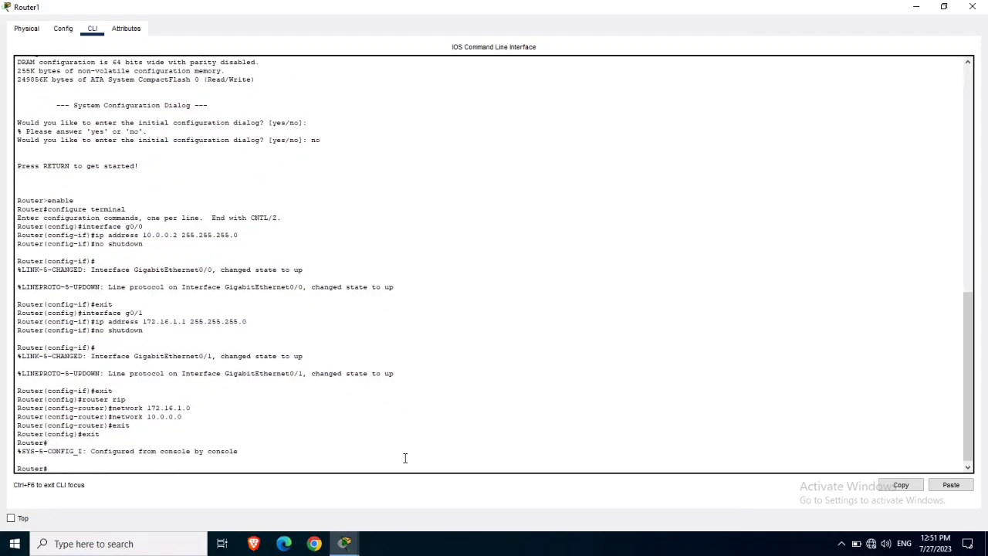
Save Router1's configuration with the write command and close the router's window, keeping the network workspace open.
{"action": "type", "text": "write"}
{"action": "key", "text": "Return"}
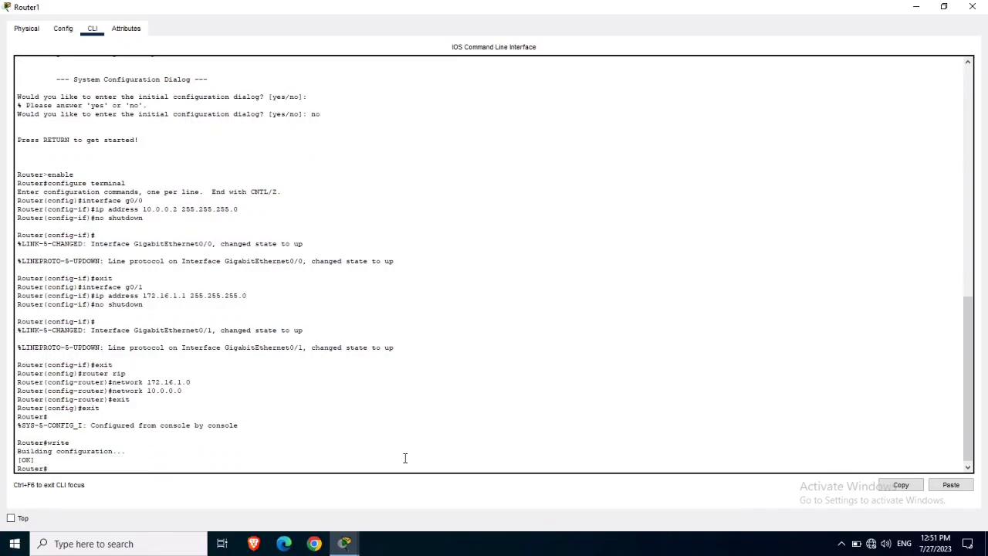
{"action": "type", "text": "e"}
{"action": "left_click", "coordinate": [984, 6]}
{"action": "left_click", "coordinate": [981, 6]}
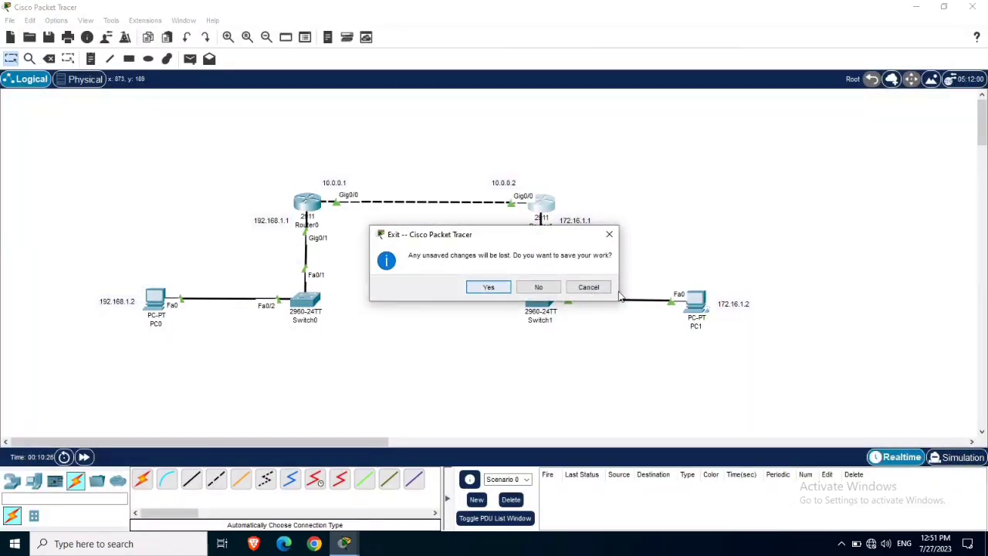
{"action": "left_click", "coordinate": [611, 236]}
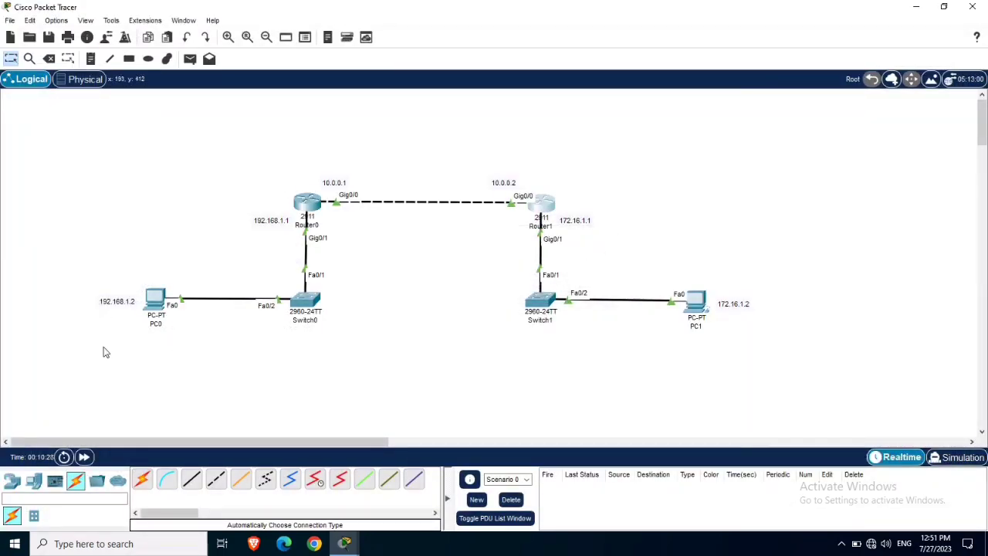
Assign PC0 the static IPv4 address 192.168.1.2 with subnet mask 255.255.255.0.
{"action": "left_click", "coordinate": [152, 304]}
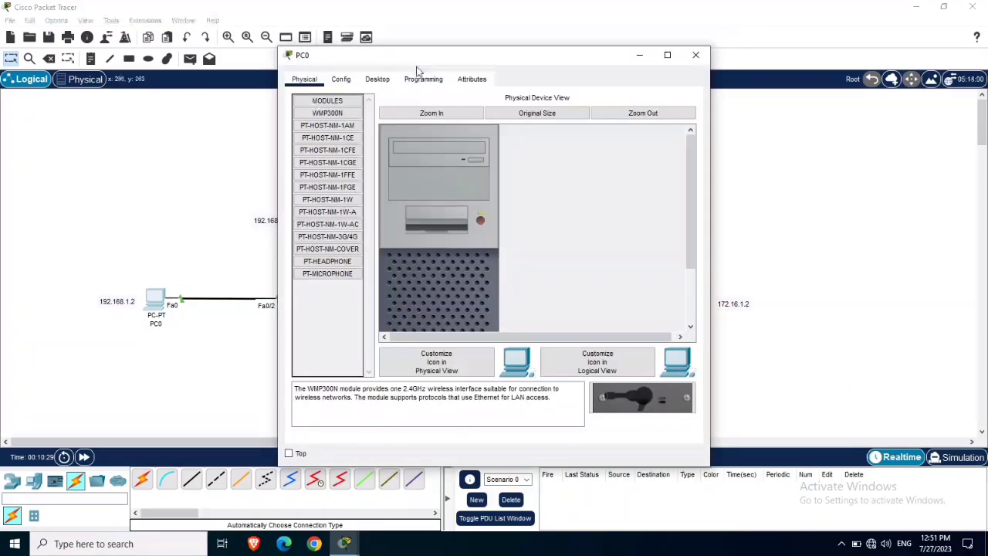
{"action": "left_click", "coordinate": [378, 78]}
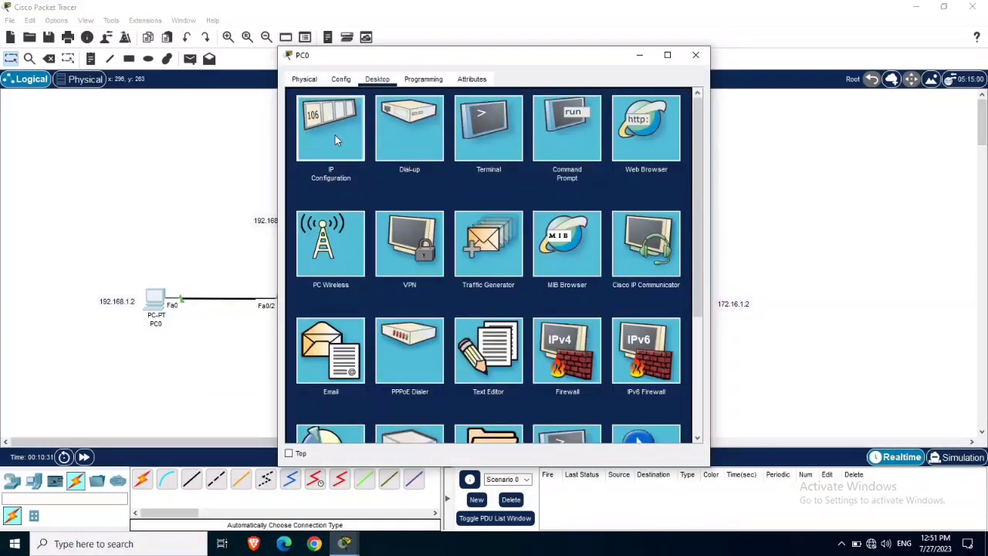
{"action": "left_click", "coordinate": [335, 135]}
{"action": "left_click", "coordinate": [463, 165]}
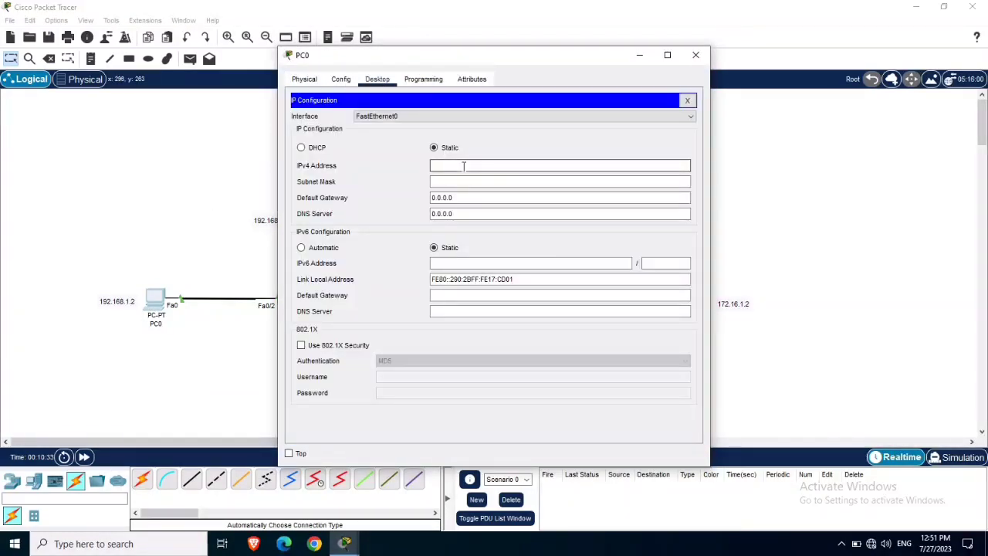
{"action": "type", "text": "192.168.1.2"}
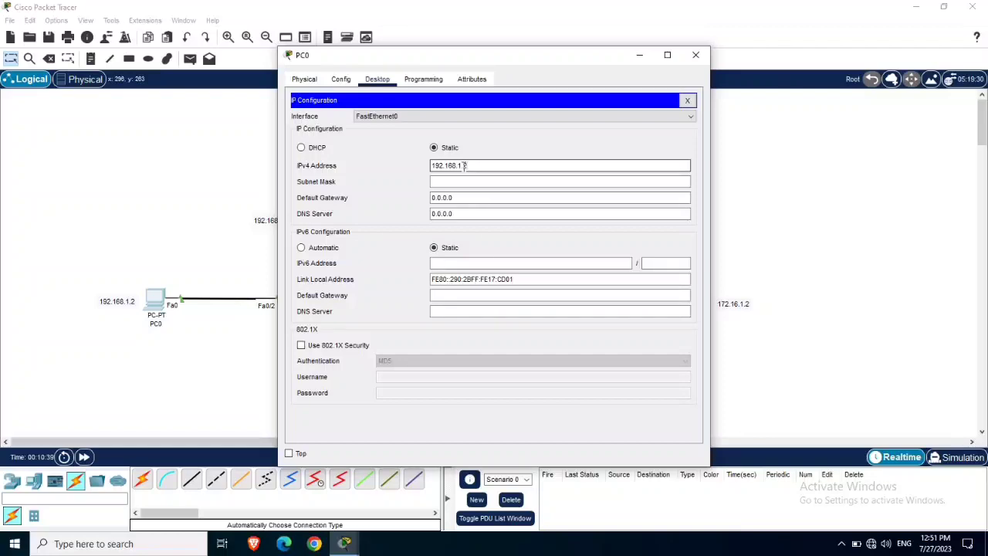
{"action": "left_click", "coordinate": [463, 180]}
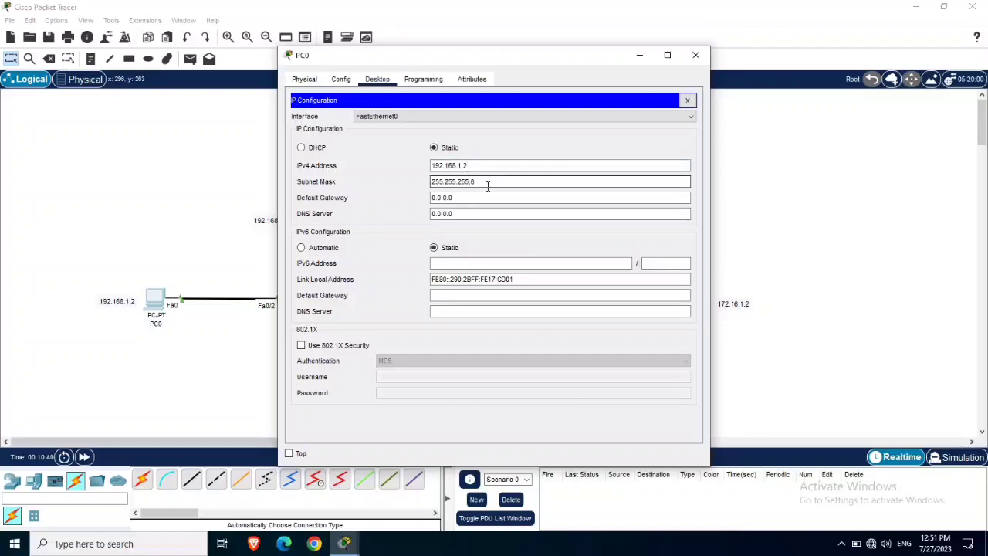
Set PC0's IPv4 default gateway to 192.168.1.1 and close the PC's window.
{"action": "left_click", "coordinate": [479, 196]}
{"action": "left_click_drag", "start_coordinate": [479, 196], "coordinate": [406, 201]}
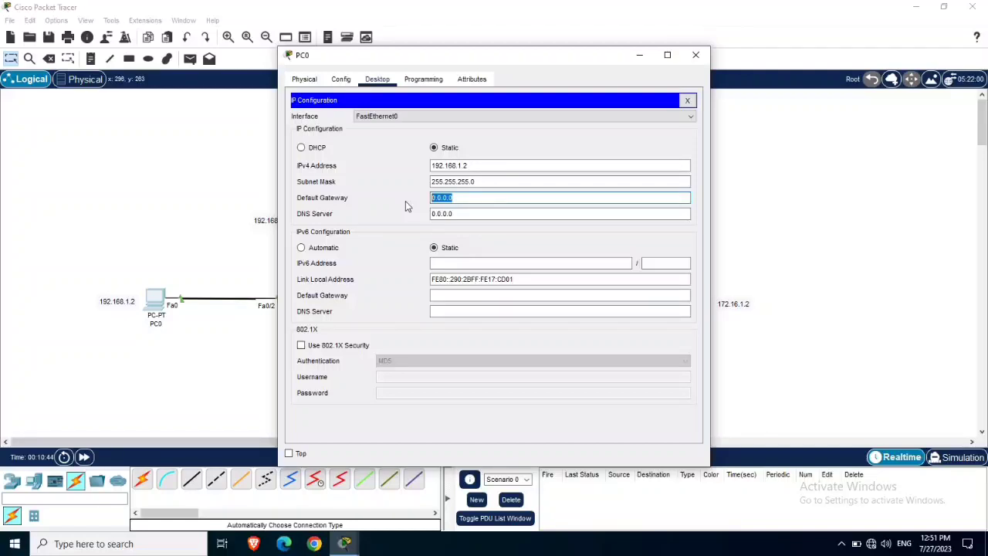
{"action": "type", "text": "192"}
{"action": "type", "text": "68.1.1"}
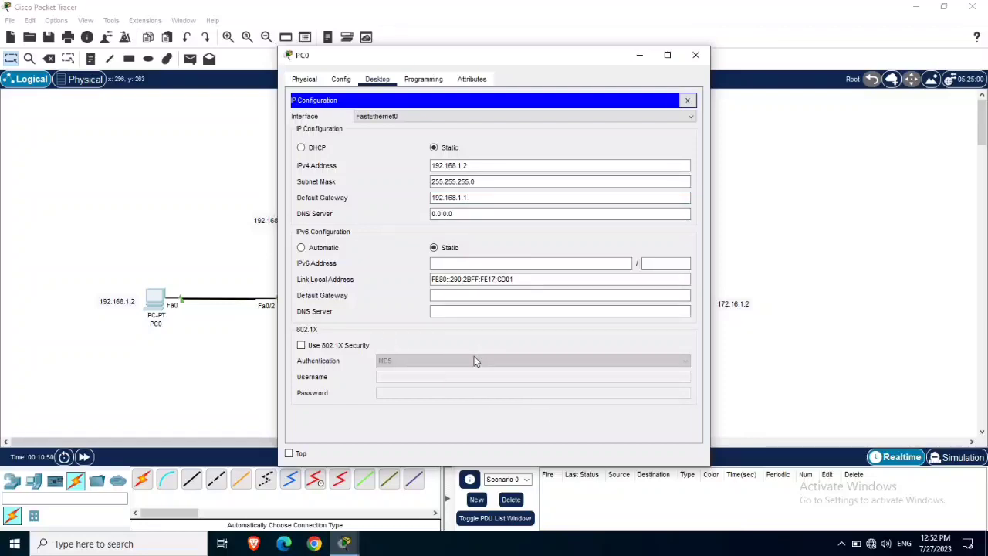
{"action": "left_click", "coordinate": [696, 56]}
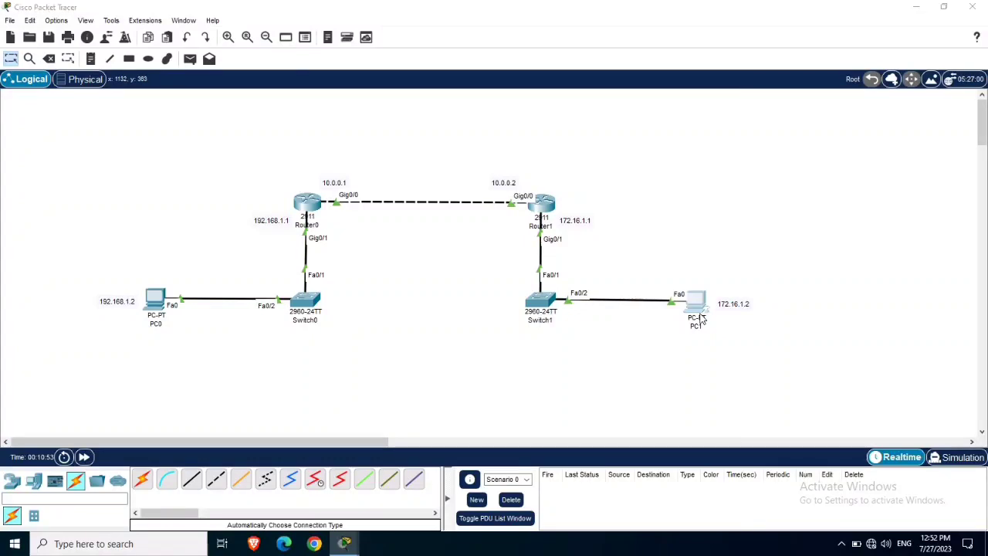
Assign PC1 the static IPv4 address 172.16.1.2 with subnet mask 255.255.0.0.
{"action": "left_click", "coordinate": [696, 313]}
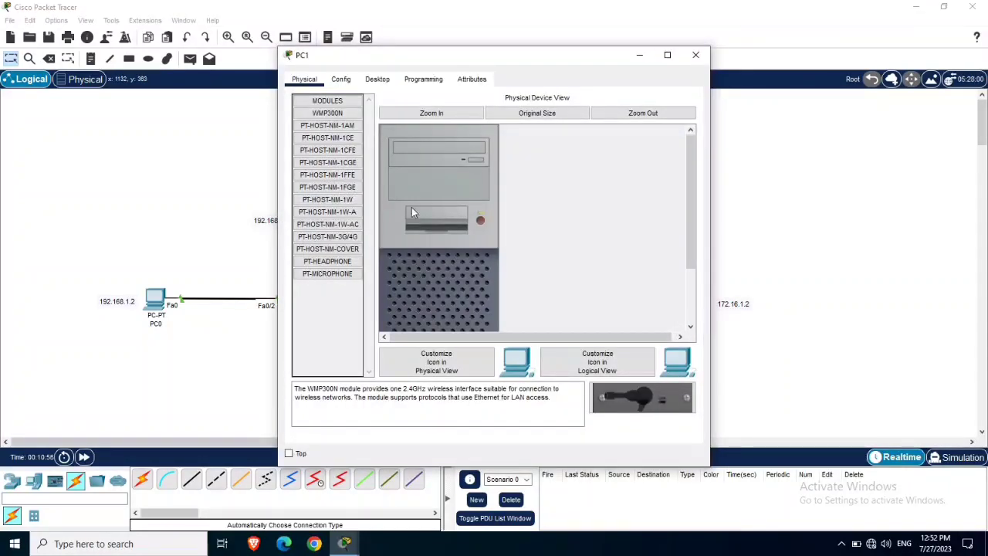
{"action": "left_click", "coordinate": [378, 79]}
{"action": "left_click", "coordinate": [311, 138]}
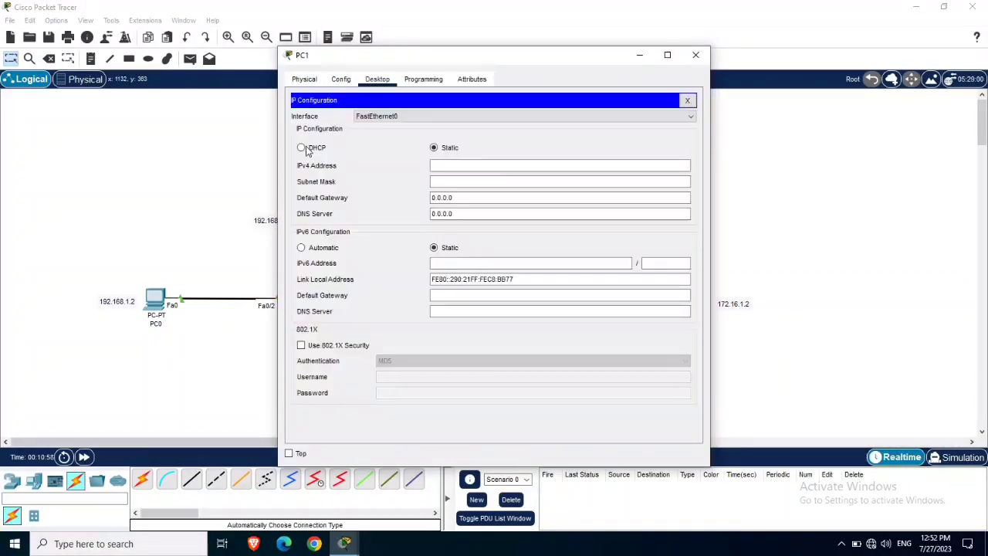
{"action": "left_click", "coordinate": [441, 166]}
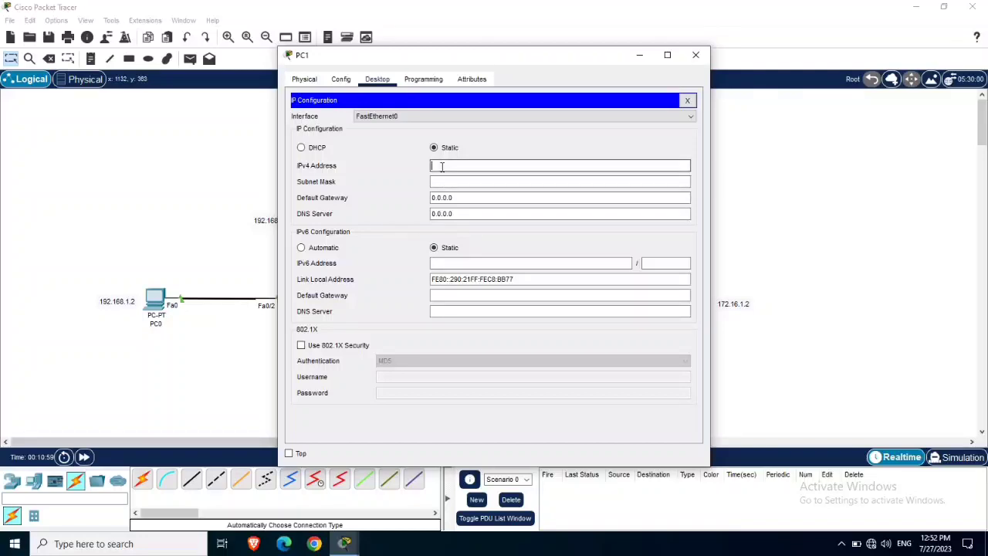
{"action": "type", "text": "172"}
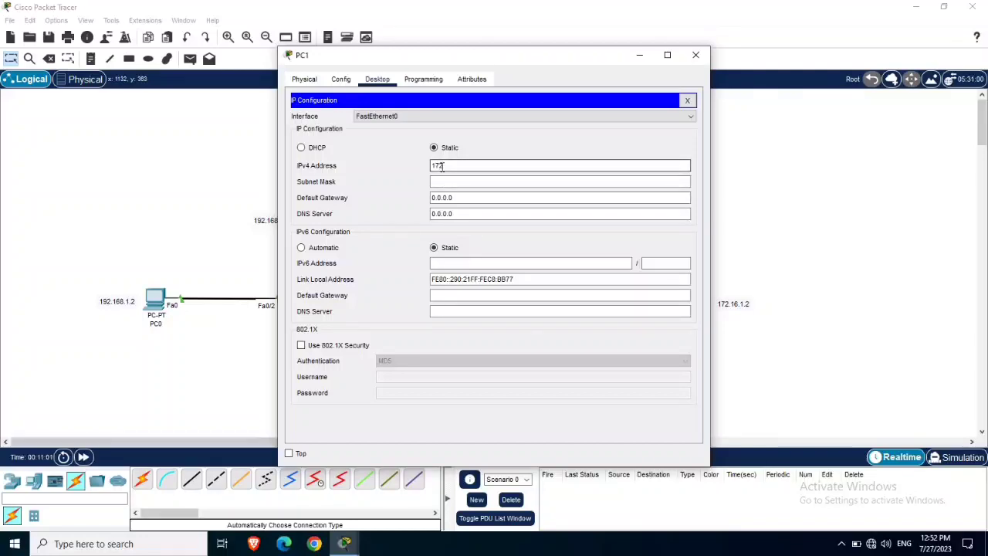
{"action": "type", "text": ".16.1.1"}
{"action": "key", "text": "BackSpace"}
{"action": "type", "text": "2"}
{"action": "left_click", "coordinate": [460, 181]}
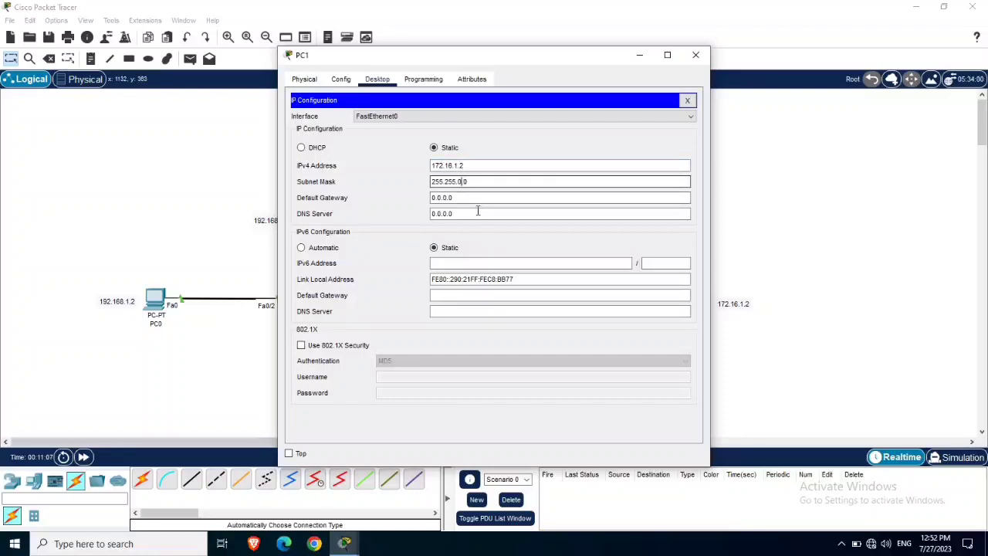
Set PC1's IPv4 default gateway to 172.16.1.1 and close its IP configuration.
{"action": "left_click_drag", "start_coordinate": [479, 199], "coordinate": [399, 198]}
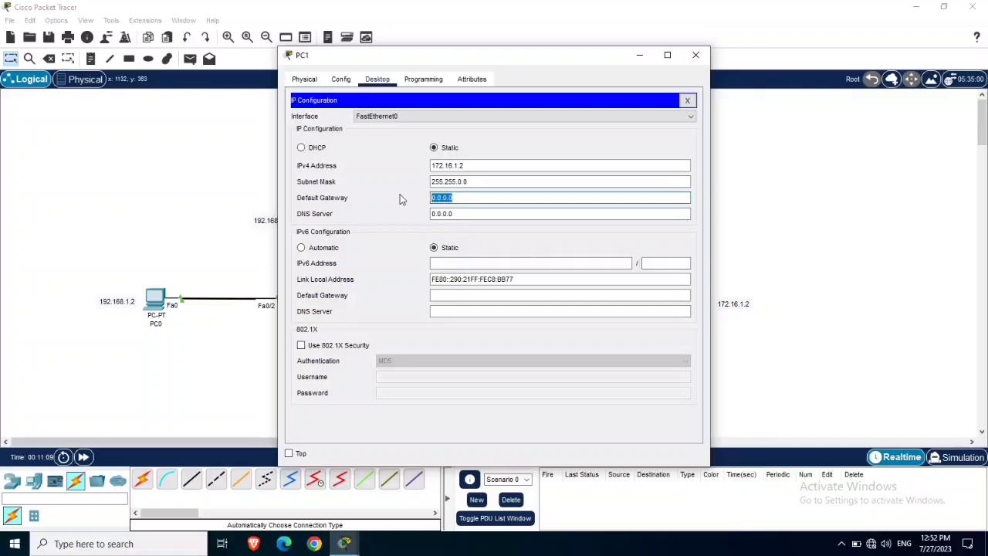
{"action": "type", "text": "172.1"}
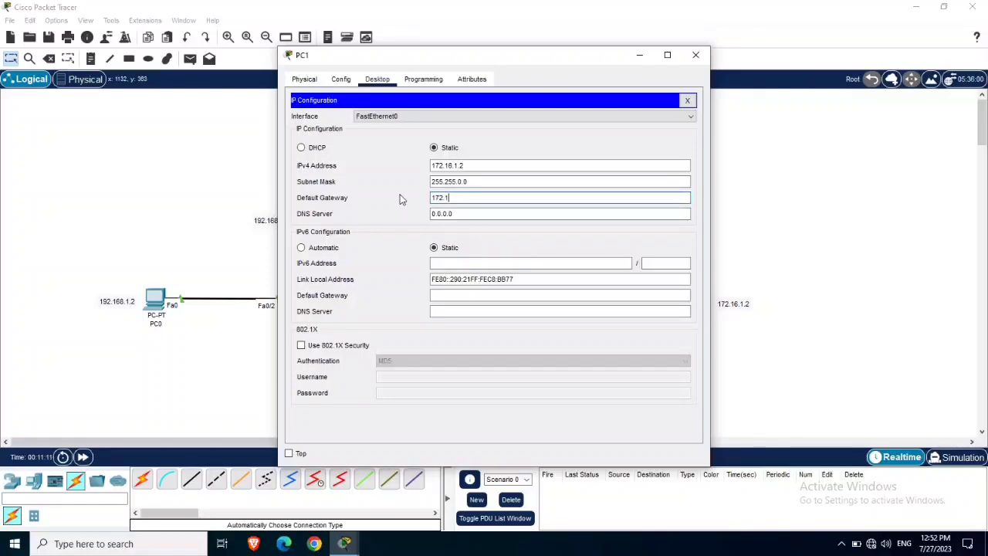
{"action": "type", "text": "6.1.1"}
{"action": "left_click", "coordinate": [479, 216]}
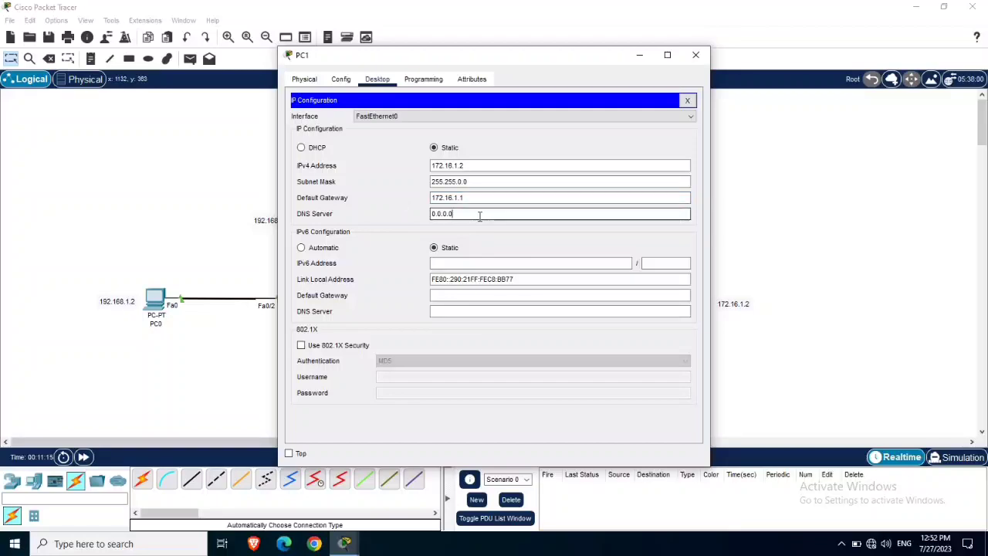
{"action": "left_click", "coordinate": [669, 55]}
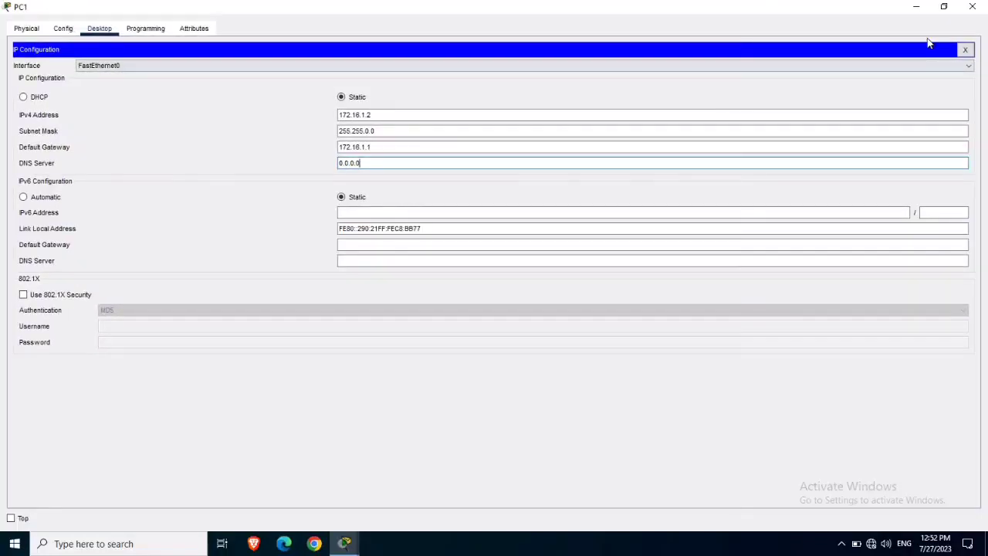
{"action": "left_click", "coordinate": [965, 49]}
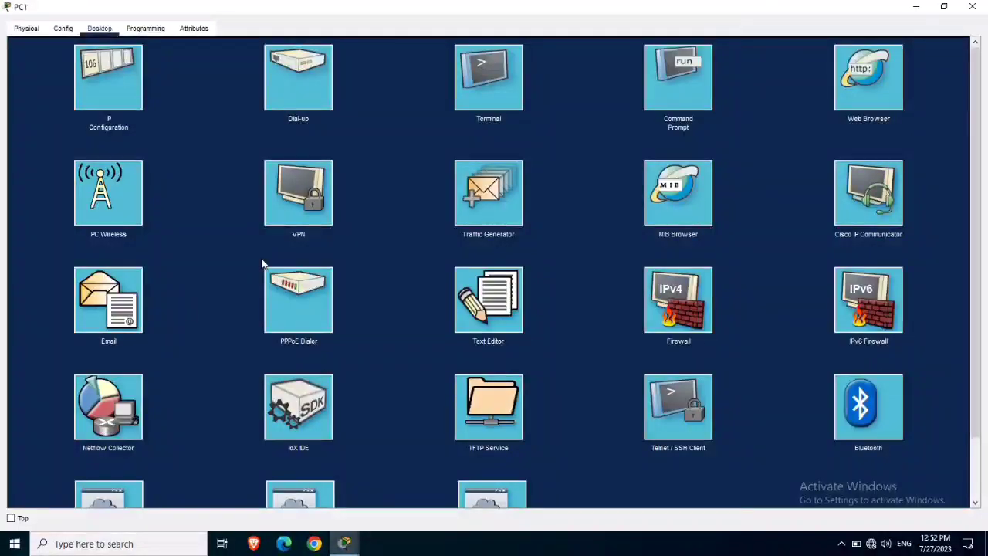
Check PC1's IP settings by running ipconfig in its command prompt.
{"action": "left_click", "coordinate": [699, 83]}
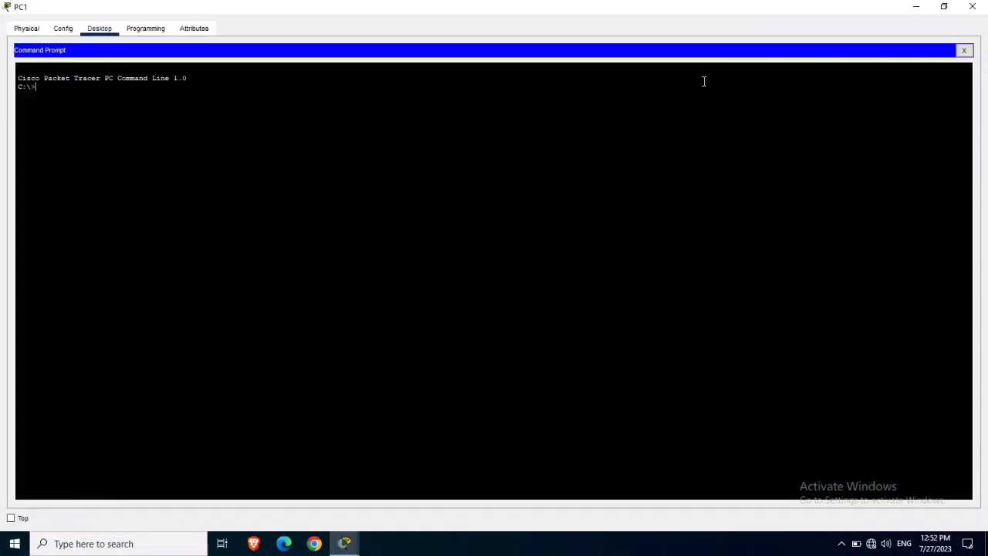
{"action": "type", "text": "ipconfig"}
{"action": "key", "text": "Return"}
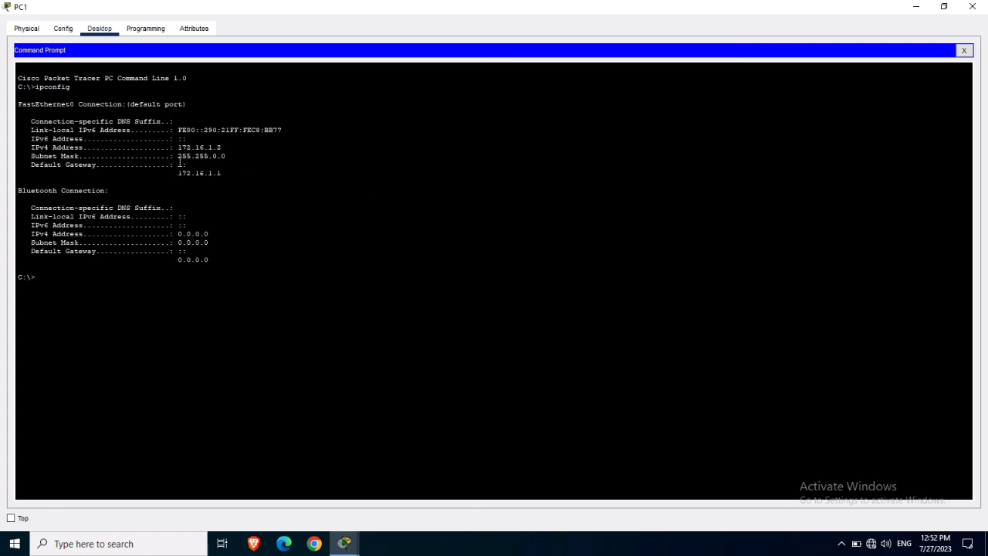
{"action": "mouse_move", "coordinate": [190, 148]}
{"action": "left_mouse_down"}
{"action": "mouse_move", "coordinate": [221, 148]}
{"action": "mouse_move", "coordinate": [175, 147]}
{"action": "left_mouse_up"}
{"action": "left_click", "coordinate": [116, 274]}
Test connectivity from PC1 by pinging its gateway 172.16.1.1 and Router0's address 10.0.0.1.
{"action": "type", "text": "ping 172.16.1.1"}
{"action": "key", "text": "Return"}
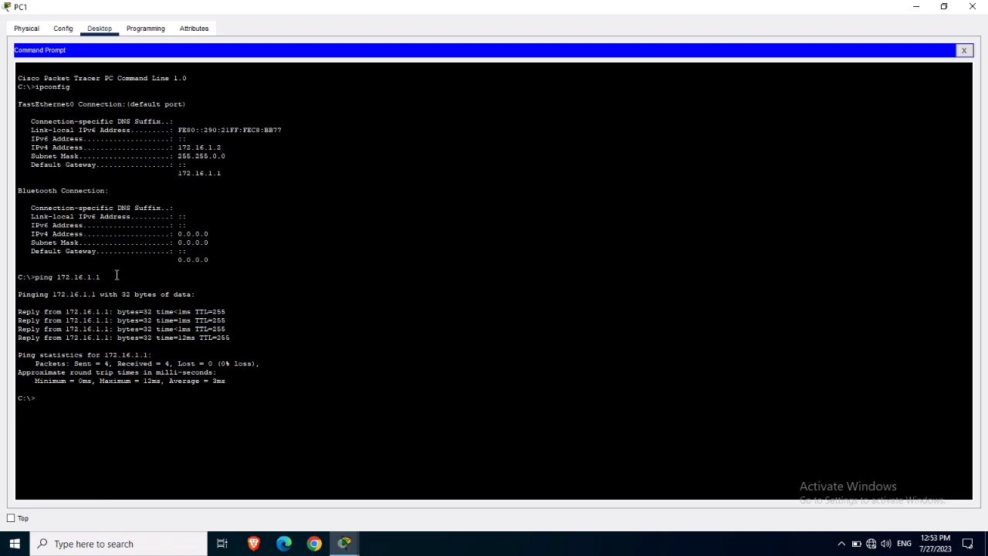
{"action": "type", "text": "ping 10.0.0.1"}
{"action": "key", "text": "Return"}
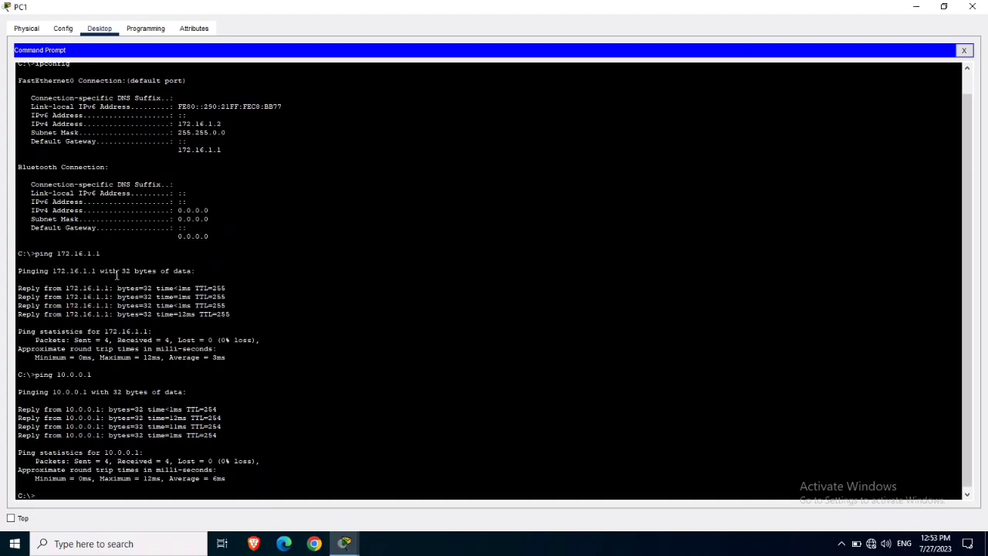
Ping Router1's address 10.0.0.2 and Router0's LAN address 192.168.1.1 from PC1.
{"action": "key", "text": "Up"}
{"action": "key", "text": "BackSpace"}
{"action": "type", "text": "2"}
{"action": "key", "text": "Return"}
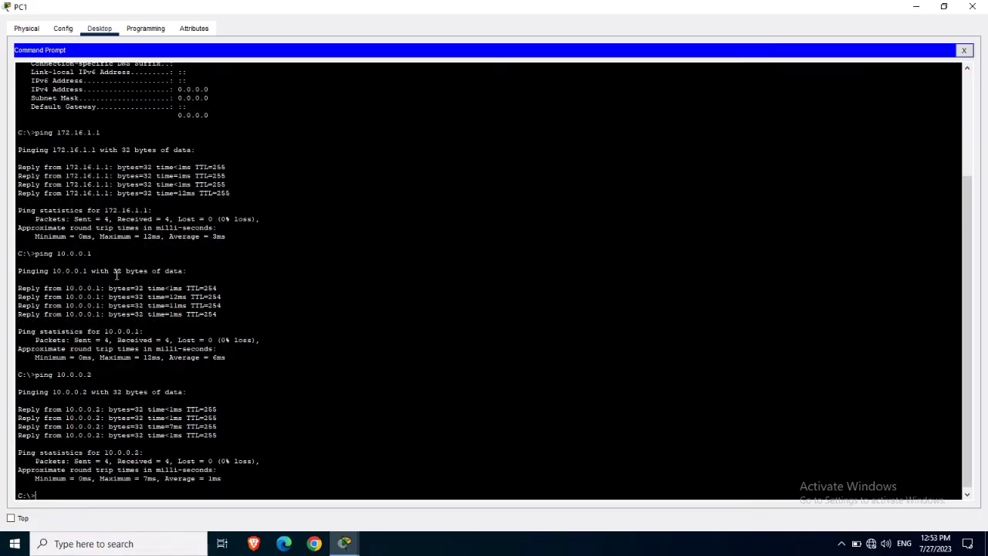
{"action": "type", "text": "ping 192"}
{"action": "type", "text": ".168.1.1"}
{"action": "key", "text": "Return"}
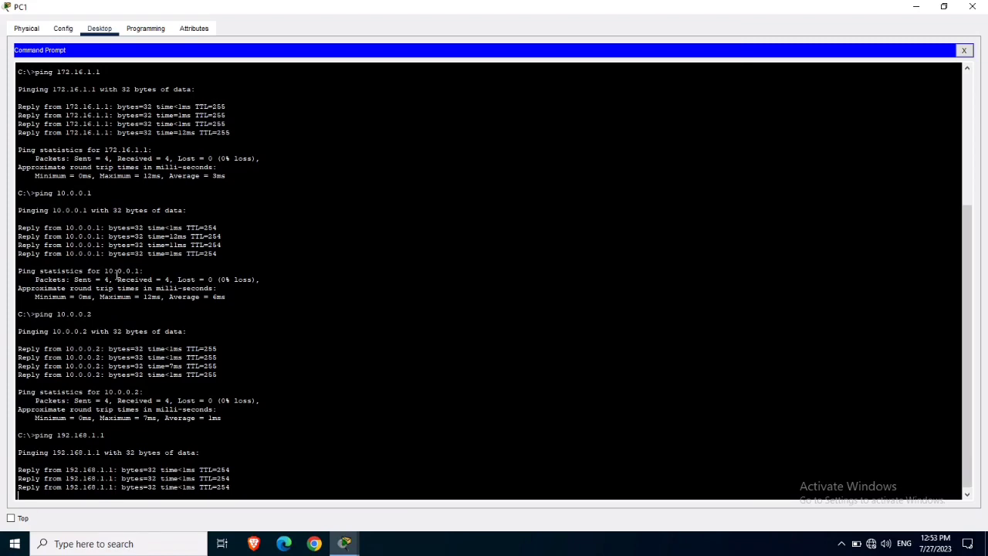
Ping PC0 at 192.168.1.2 from PC1, and close PC1's command prompt and window.
{"action": "key", "text": "Up"}
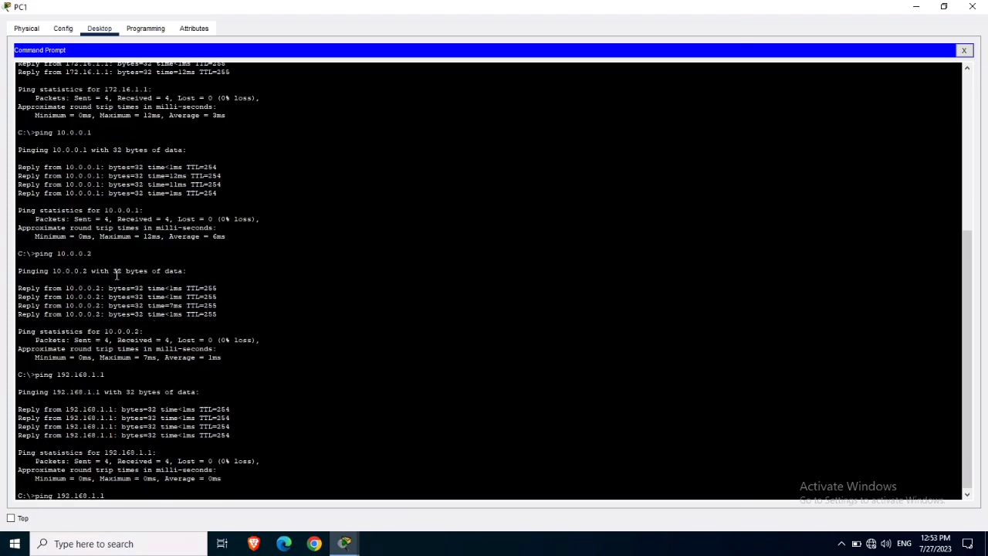
{"action": "key", "text": "BackSpace"}
{"action": "type", "text": "2"}
{"action": "key", "text": "Return"}
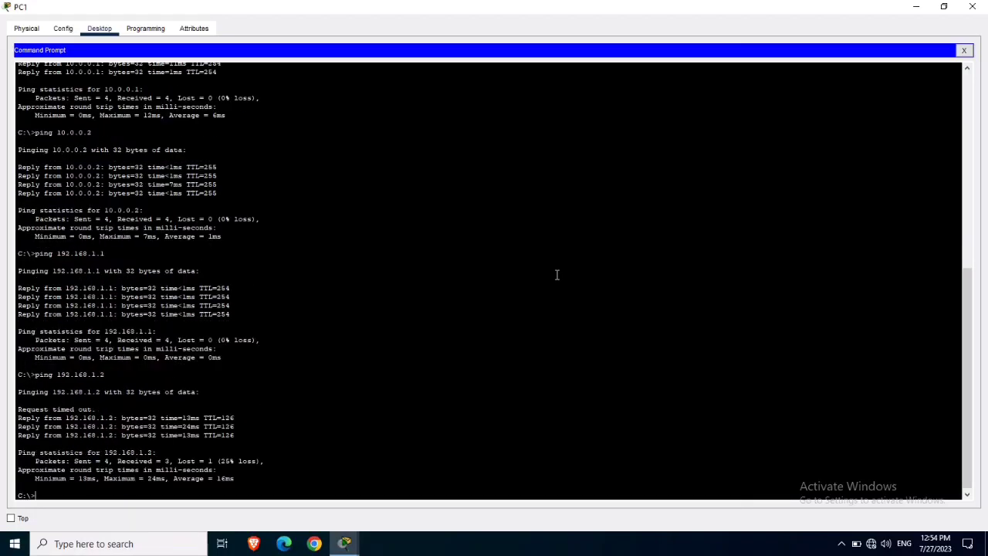
{"action": "left_click", "coordinate": [964, 50]}
{"action": "left_click", "coordinate": [973, 8]}
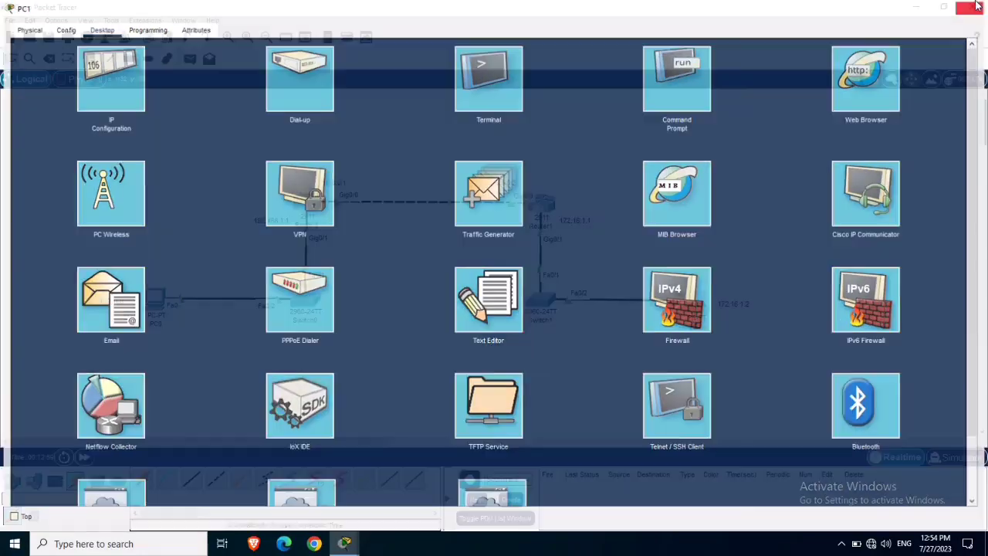
In PC0's command prompt, check its IP settings with ipconfig and ping PC1 at 172.16.1.2.
{"action": "left_click", "coordinate": [158, 302]}
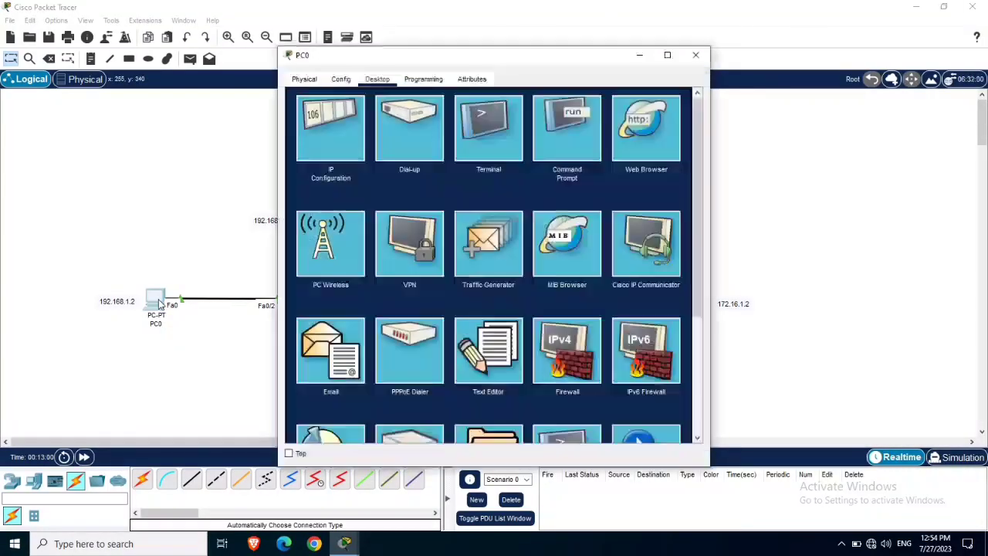
{"action": "left_click", "coordinate": [668, 56]}
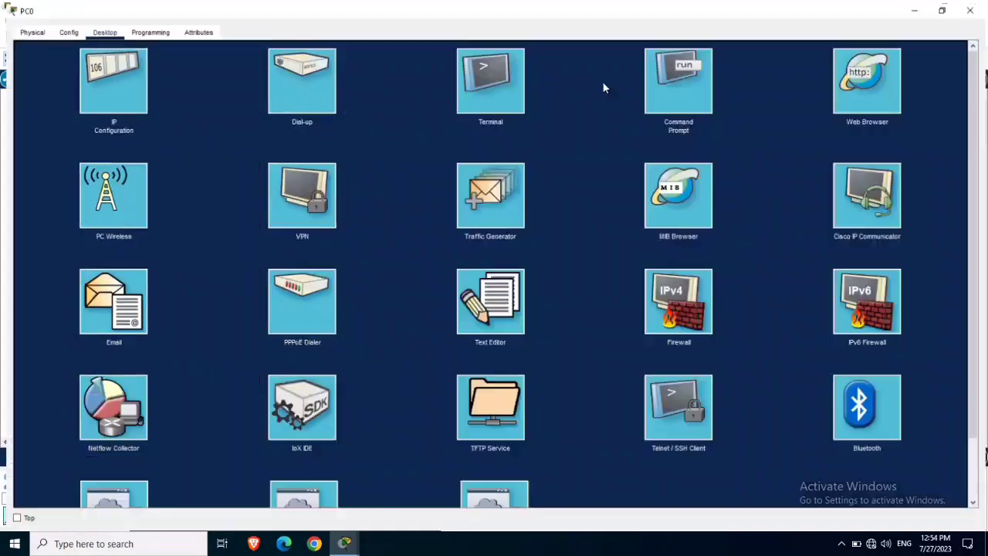
{"action": "left_click", "coordinate": [666, 90]}
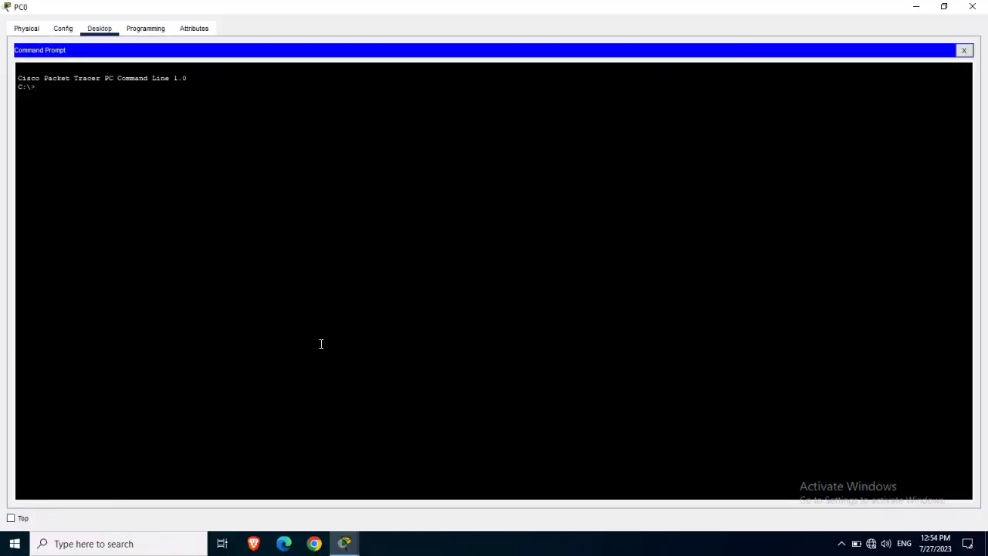
{"action": "type", "text": "ipconfig"}
{"action": "key", "text": "Return"}
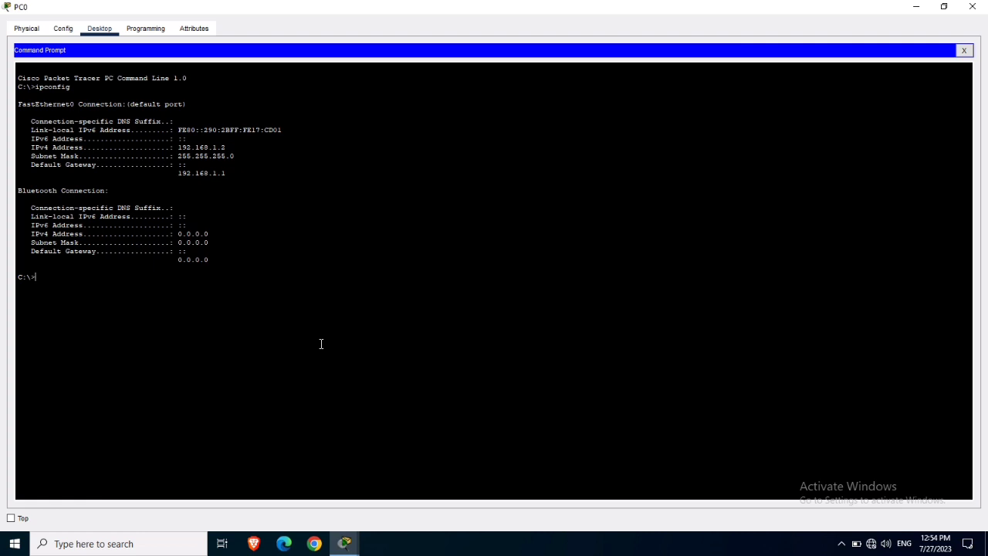
{"action": "type", "text": "ping 172.16.1.2"}
{"action": "key", "text": "Return"}
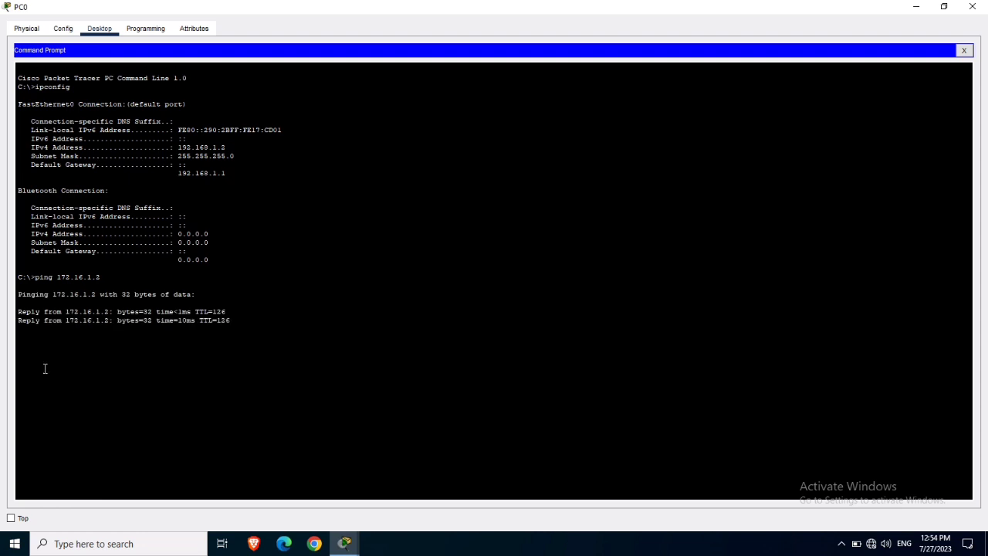